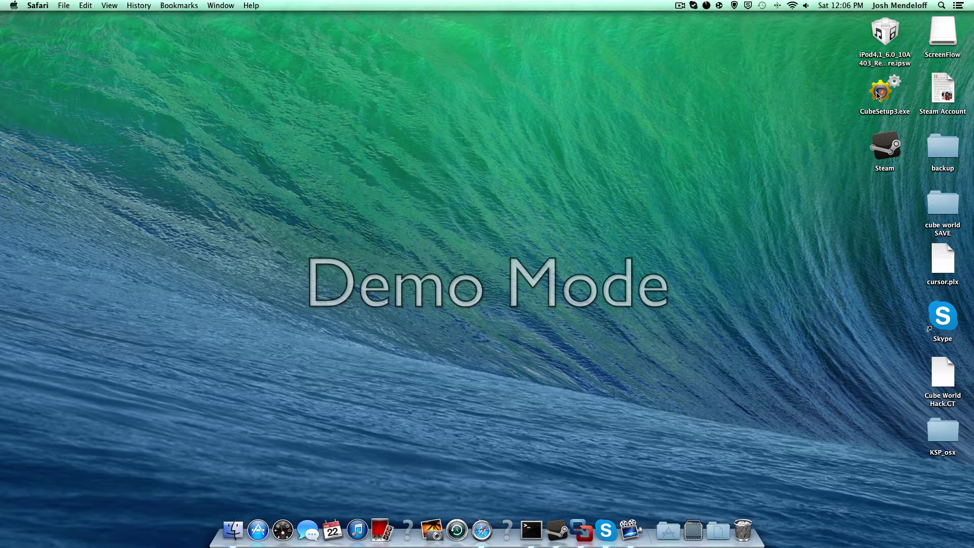
- Search Google for 'crossover' from Safari's address bar
left_click(883, 96)
left_click(853, 176)
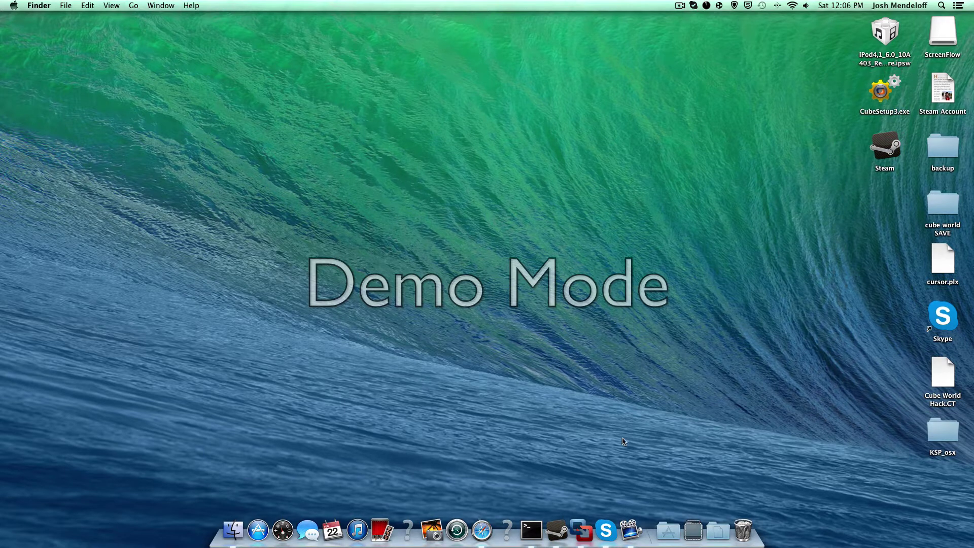
left_click(478, 538)
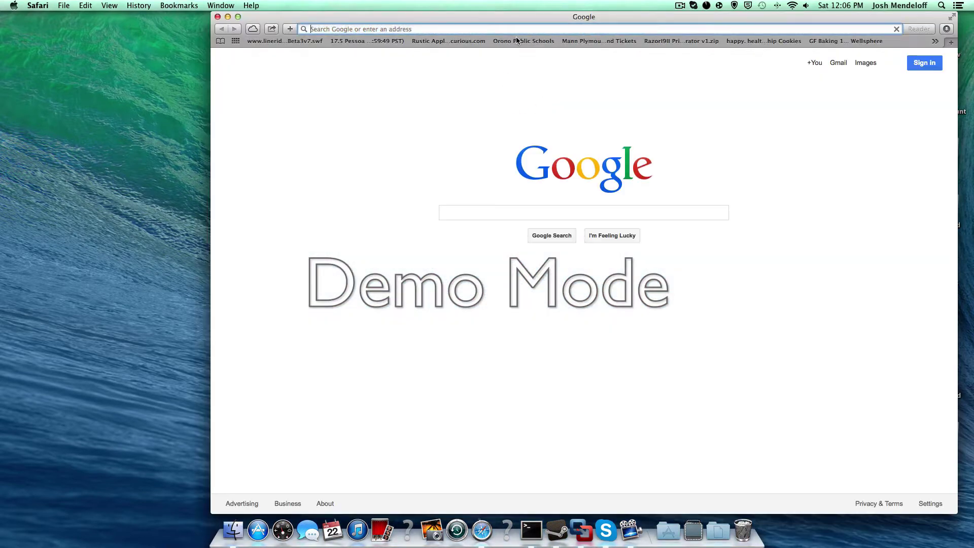
type("croo")
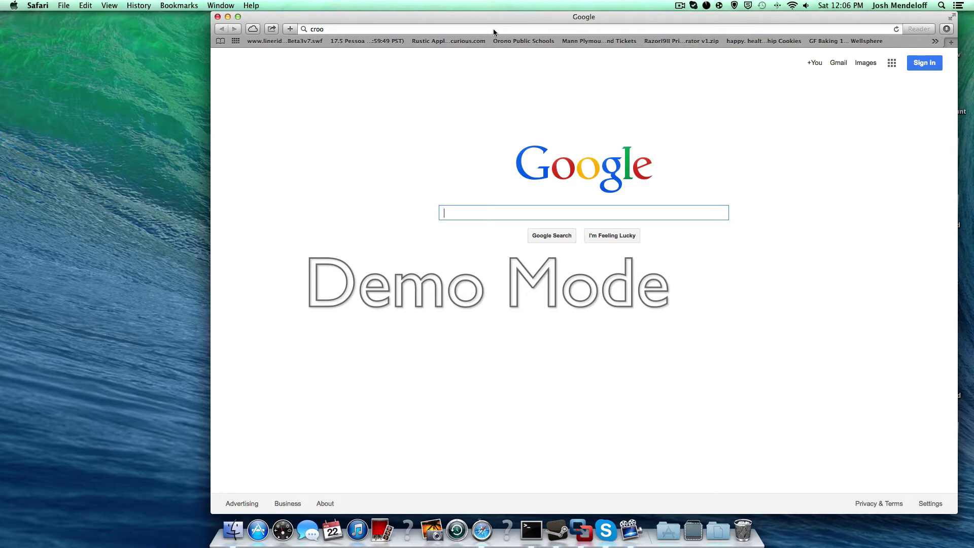
left_click(371, 30)
type("crossover")
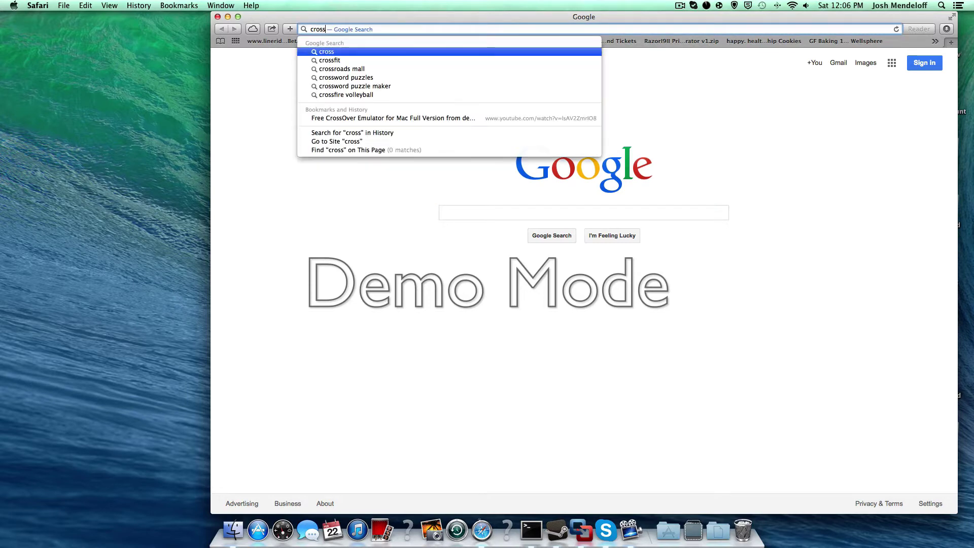
key("Return")
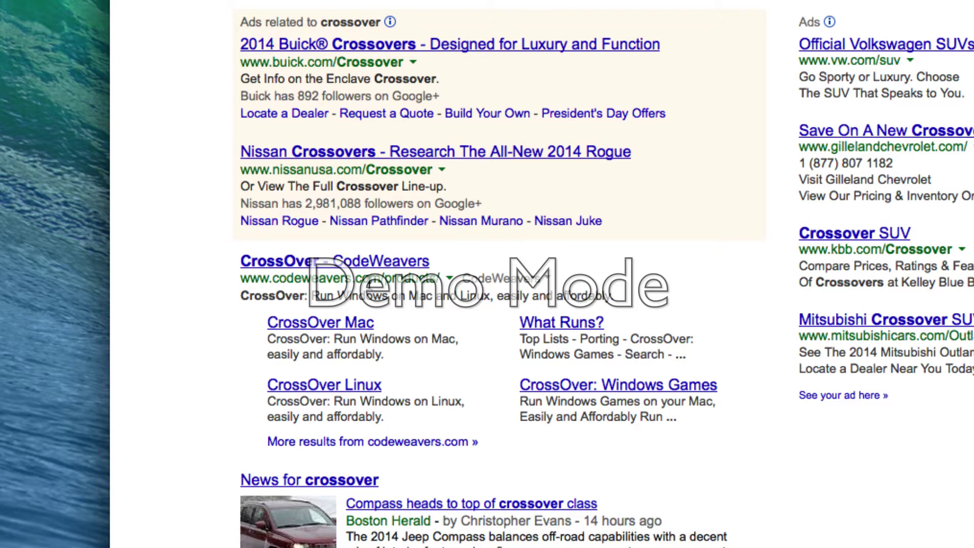
- Visit the CodeWeavers CrossOver result, then return to the crossover search results
left_click_drag(438, 274, 230, 272)
left_click(238, 281)
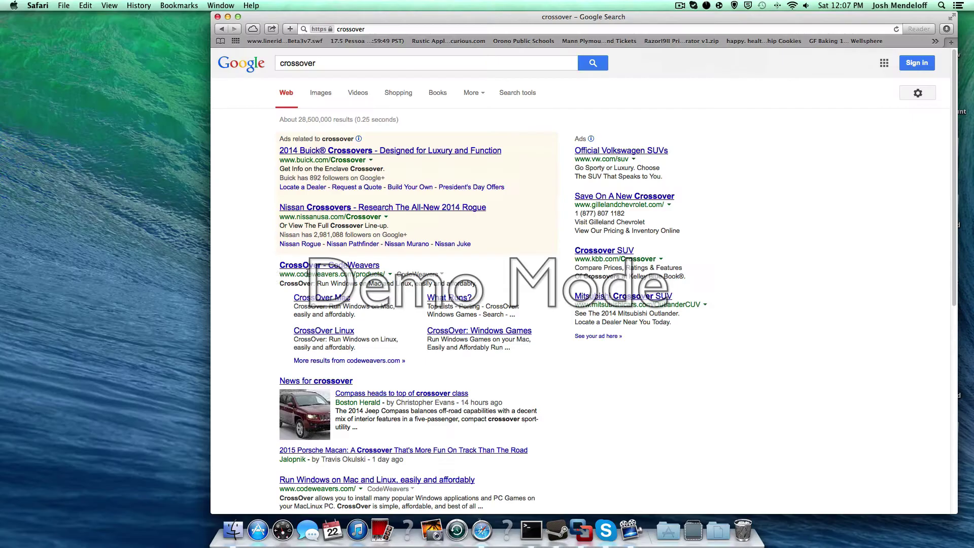
left_click(418, 270)
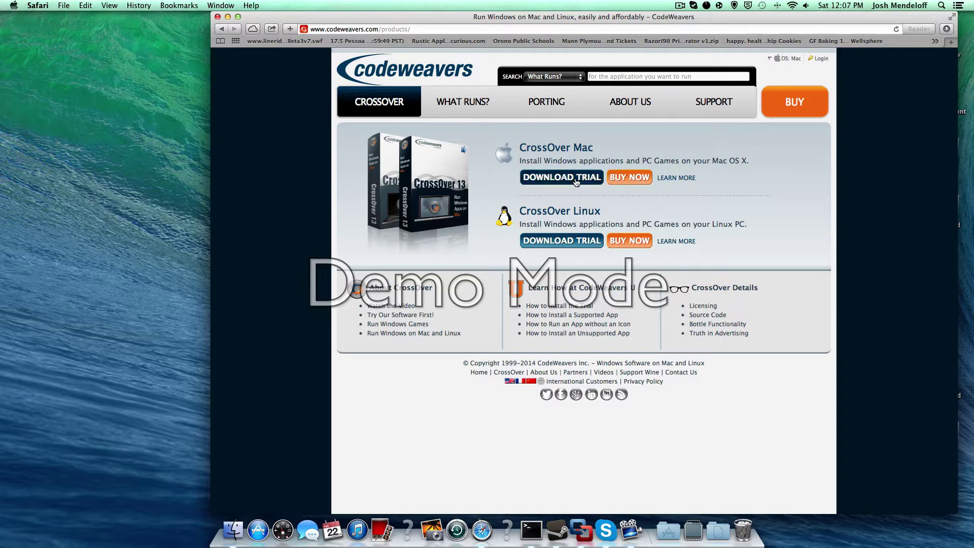
left_click(221, 29)
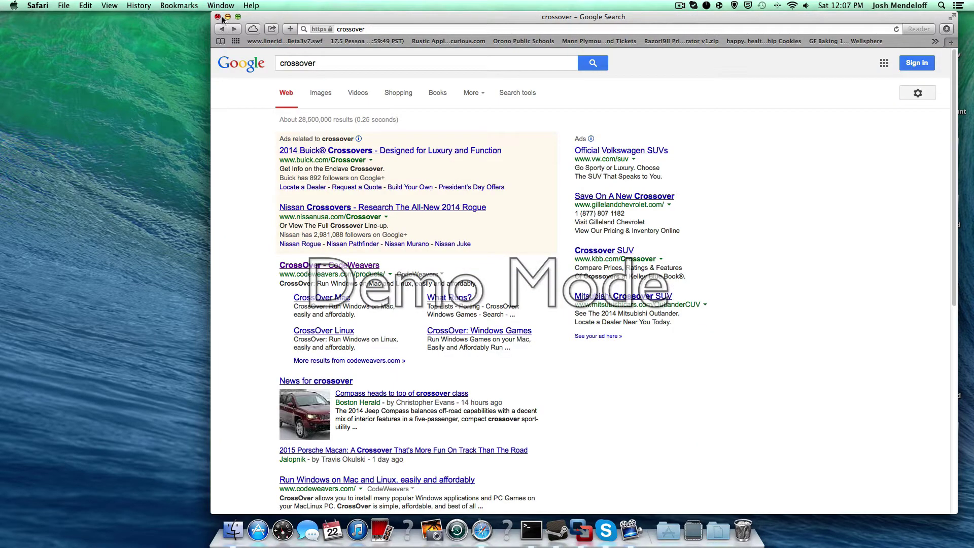
- Search Google for 'cube world' and open the official Picroma Cube World page
key("BackSpace")
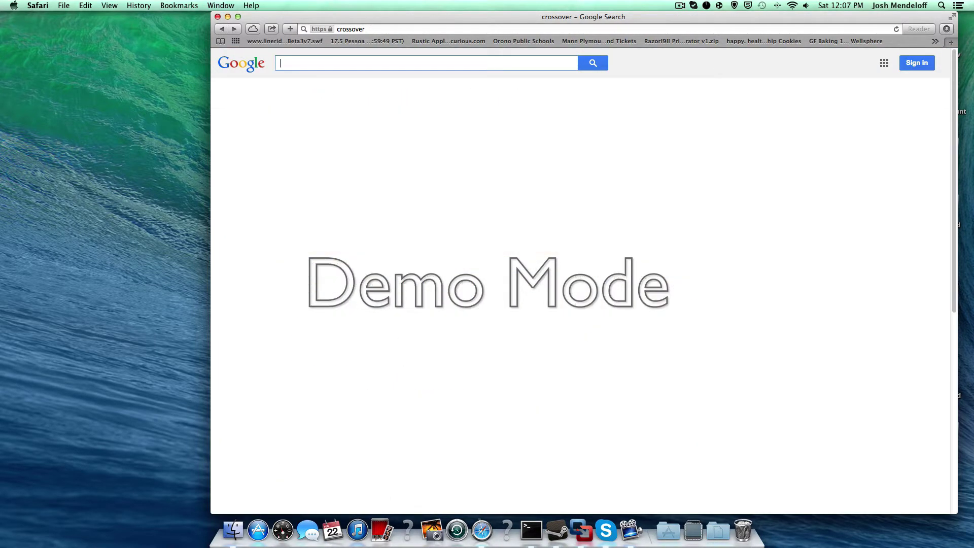
type("cube world")
key("Return")
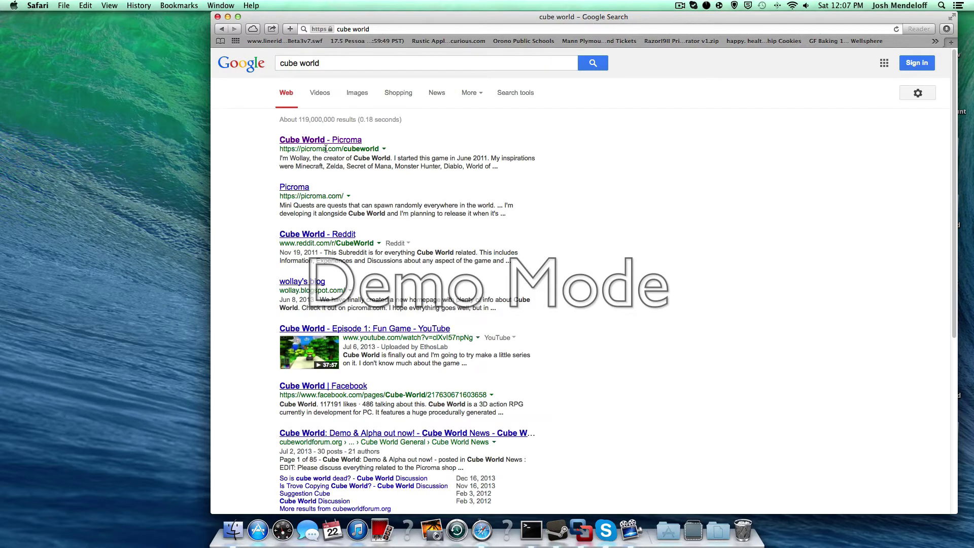
left_click(327, 141)
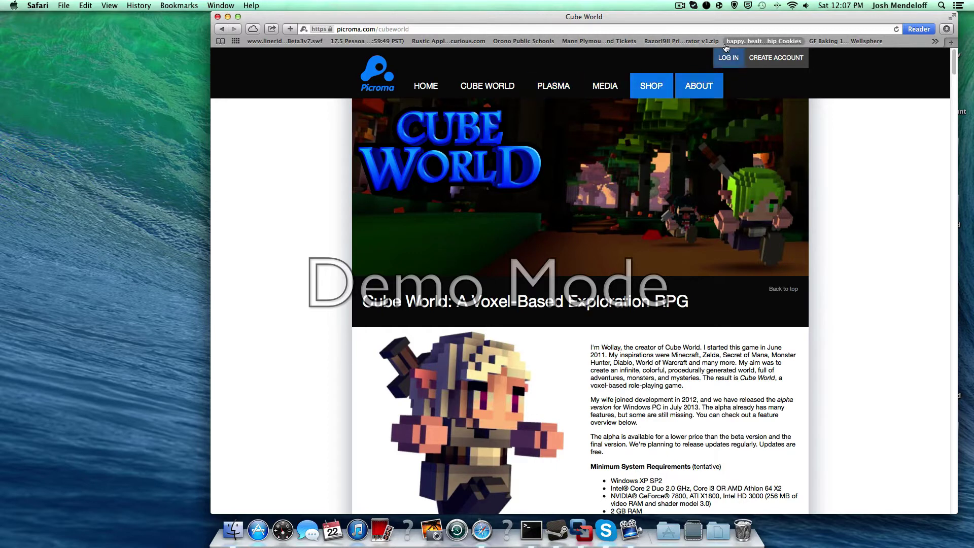
- View Picroma's Buy Cube World shop page, clear the address bar and close Safari
left_click(639, 92)
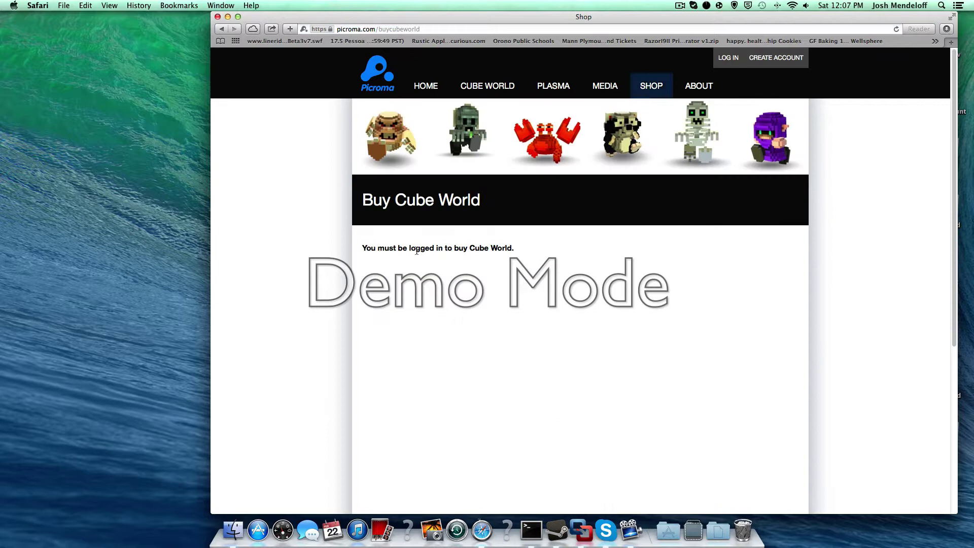
left_click(419, 31)
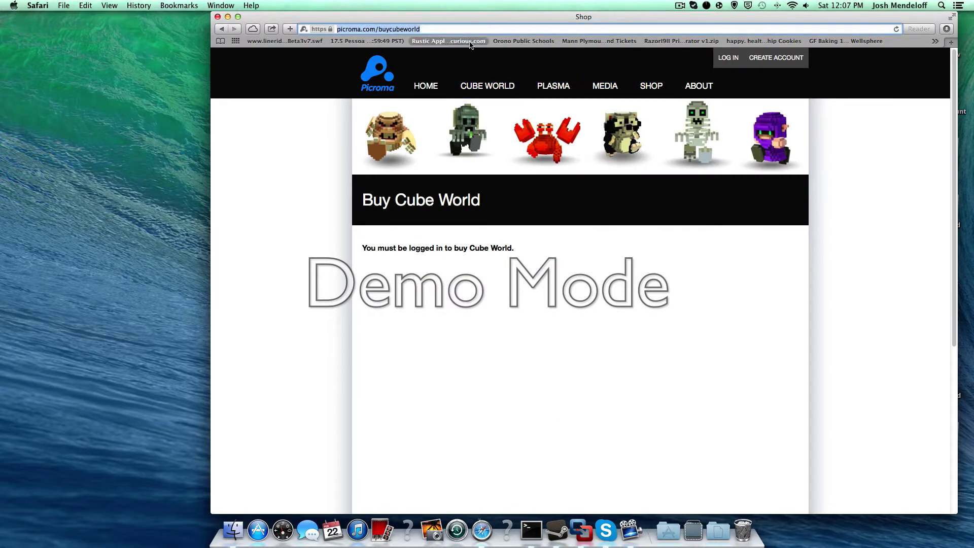
key("BackSpace")
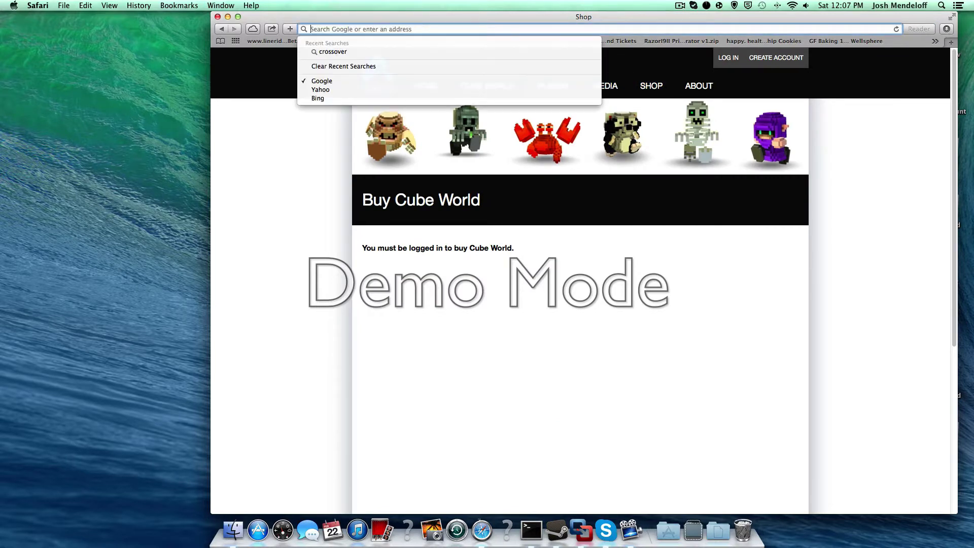
left_click(217, 17)
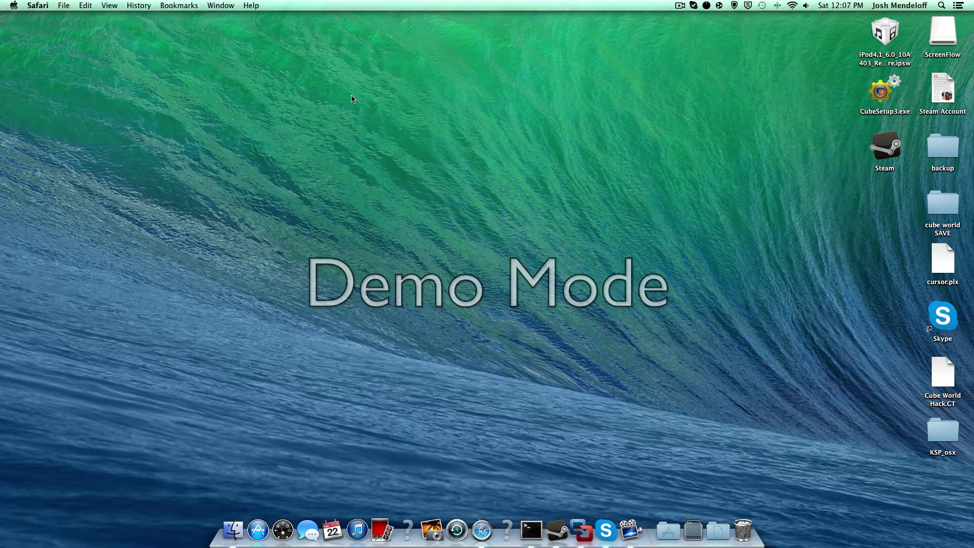
- Launch CrossOver through a Spotlight search for 'crossover'
left_click(942, 6)
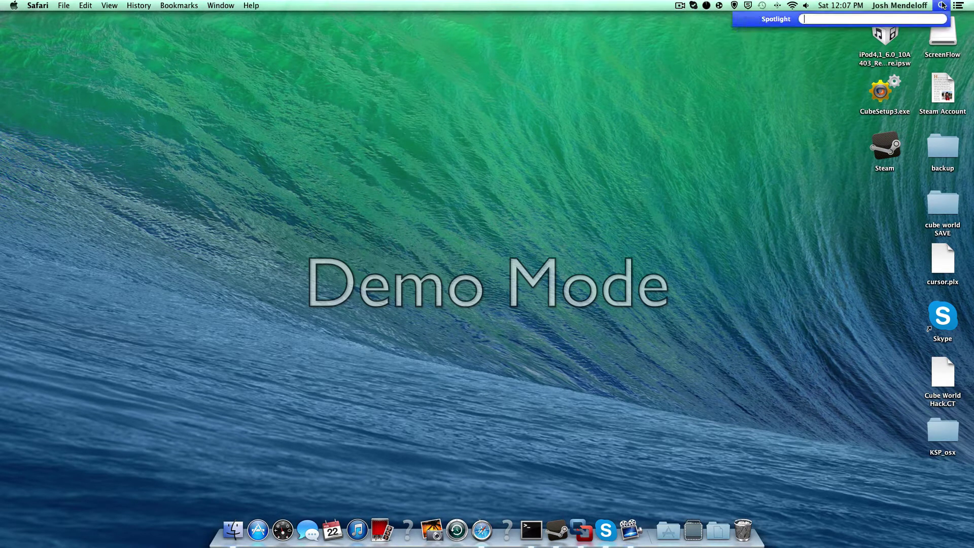
type("croos")
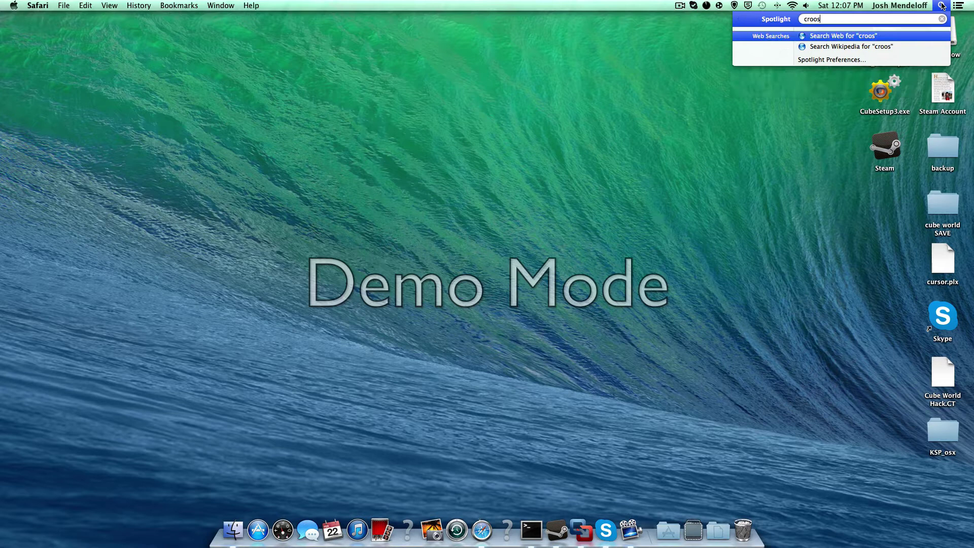
key("BackSpace")
key("BackSpace")
type("ss")
key("Return")
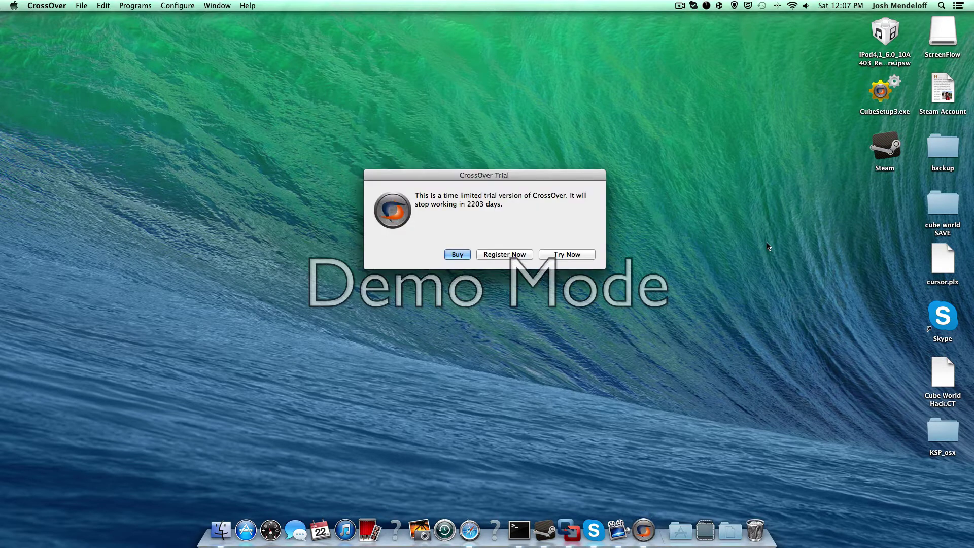
- Dismiss the CrossOver Trial notice by choosing Try Now
left_click(682, 7)
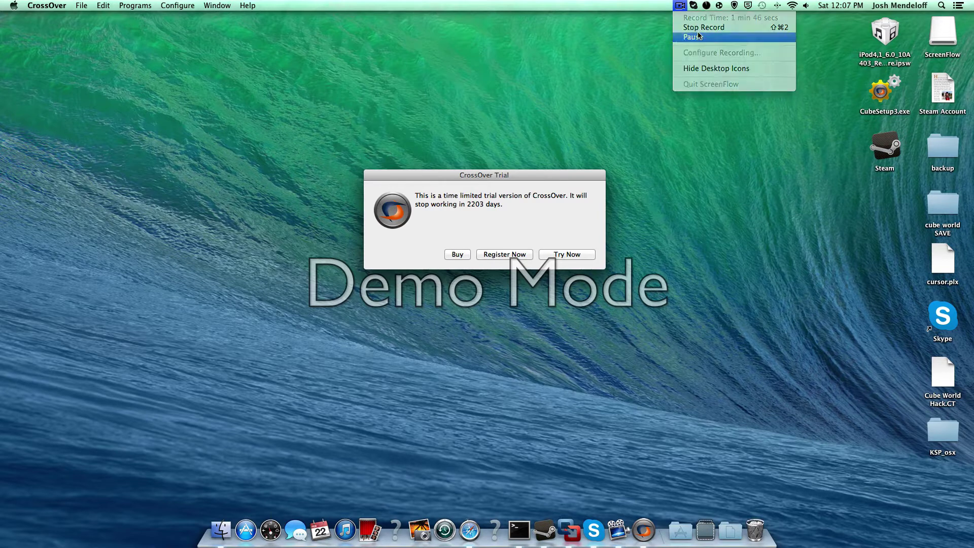
left_click(695, 36)
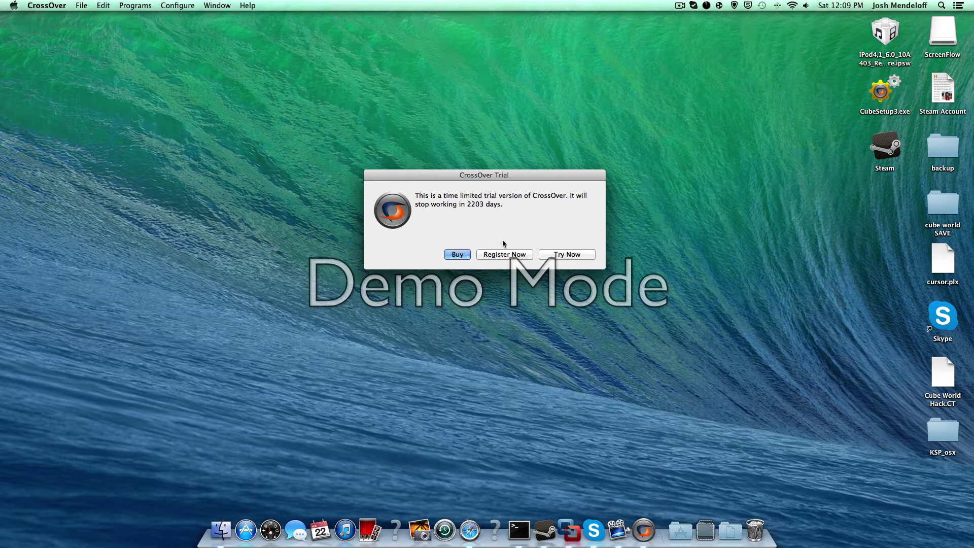
left_click(557, 255)
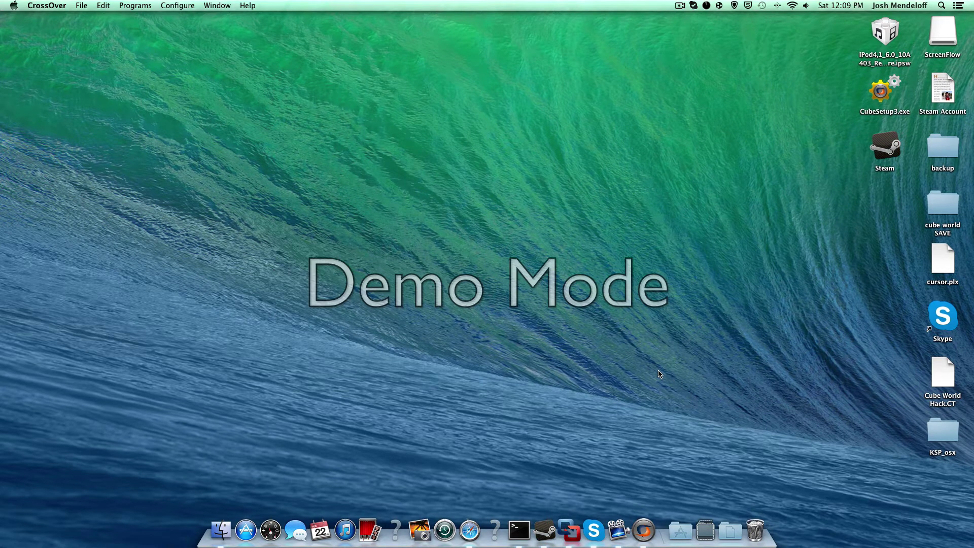
left_click(889, 95)
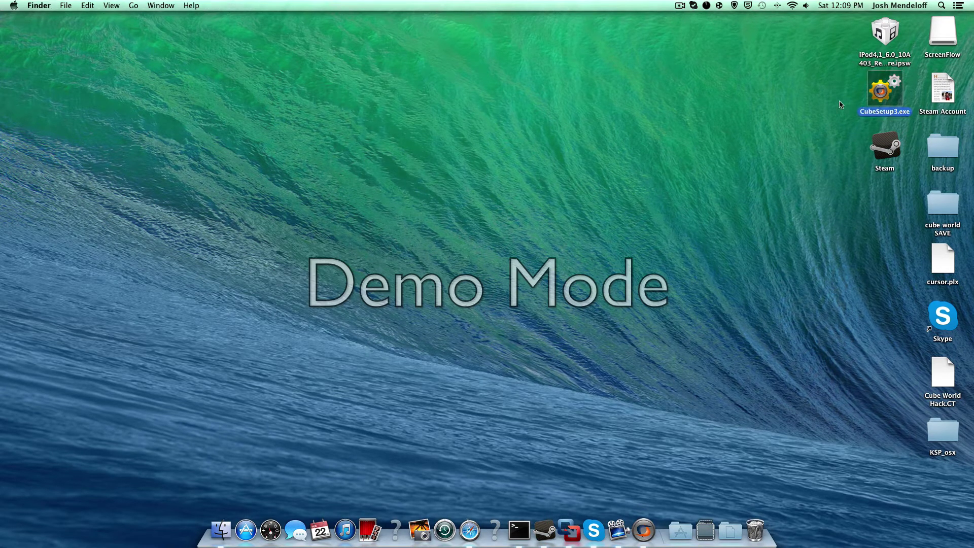
left_click(851, 95)
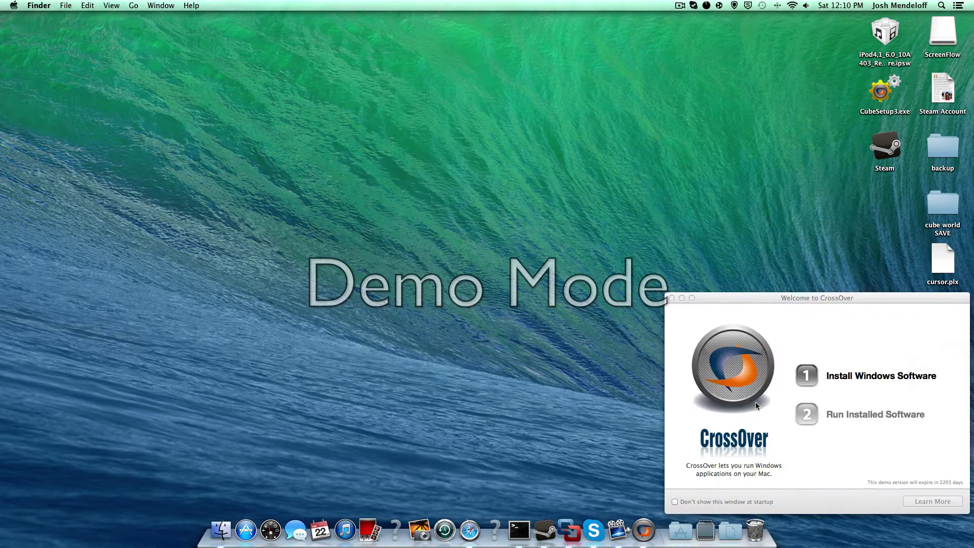
left_click(672, 298)
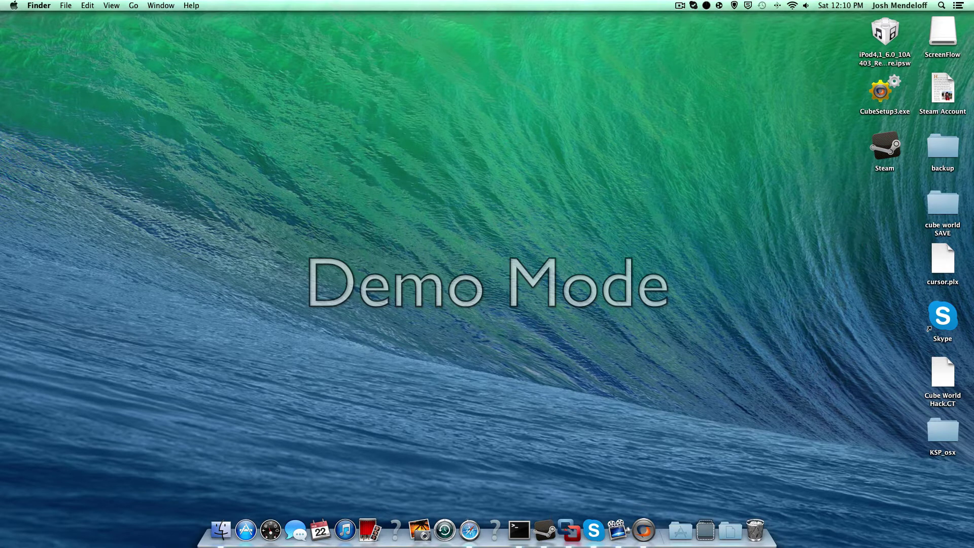
- Open CubeSetup3.exe in CrossOver's Software Installer, then close that installer window
double_click(890, 90)
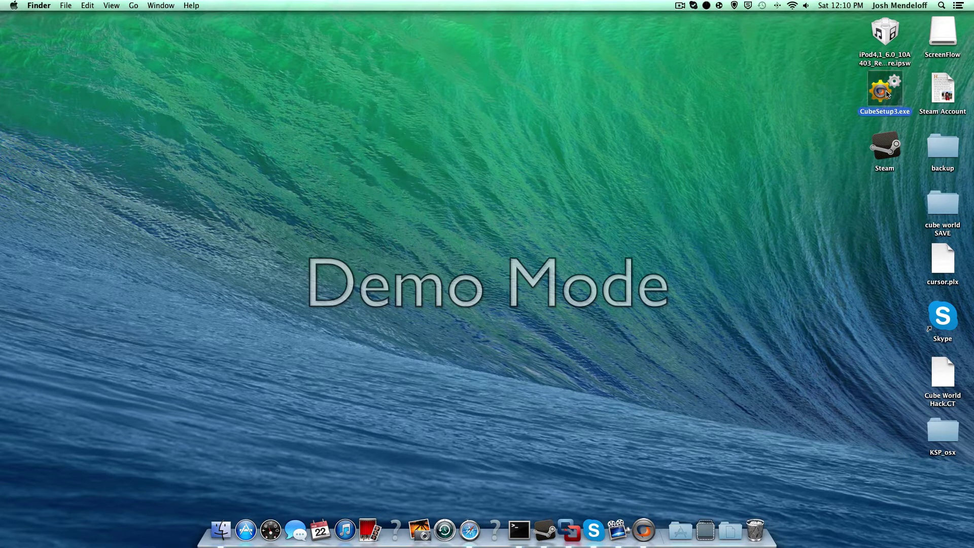
left_click(915, 96)
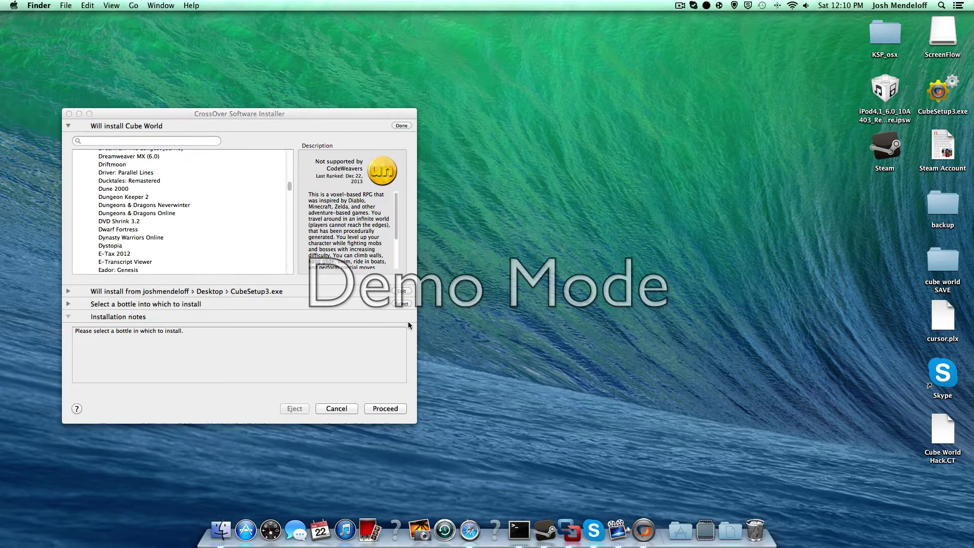
left_click(388, 353)
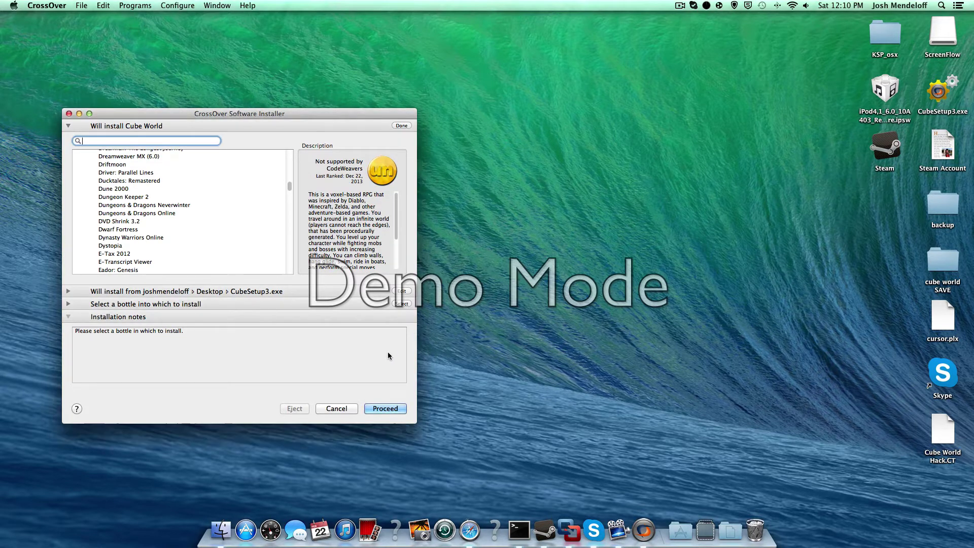
left_click(68, 114)
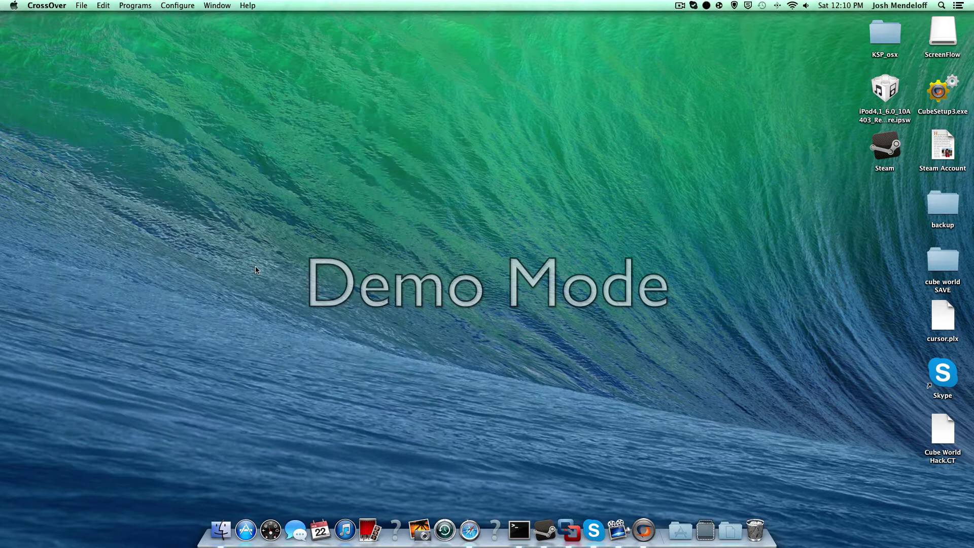
- Search Google for 'cube world crossover' in Safari
left_click(478, 540)
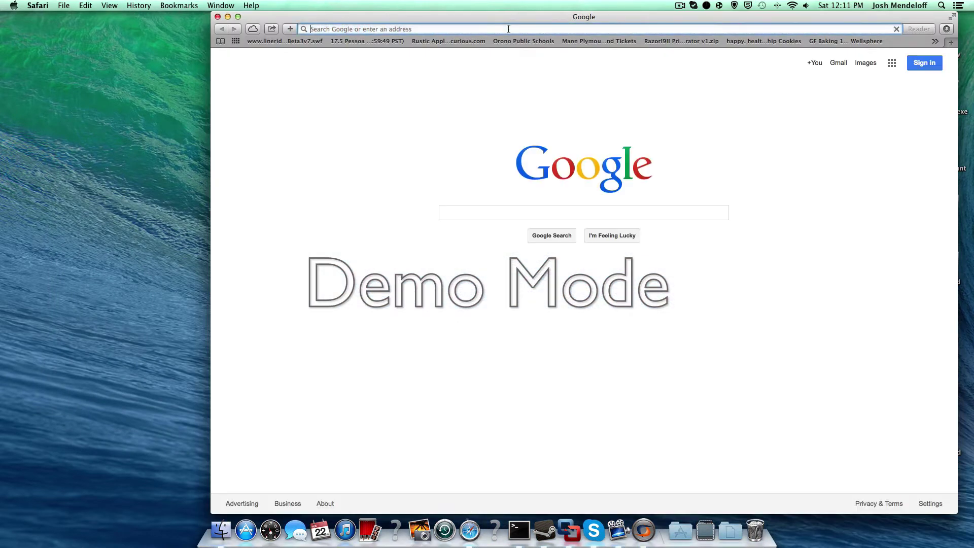
left_click(509, 29)
type("c")
type("ube world c")
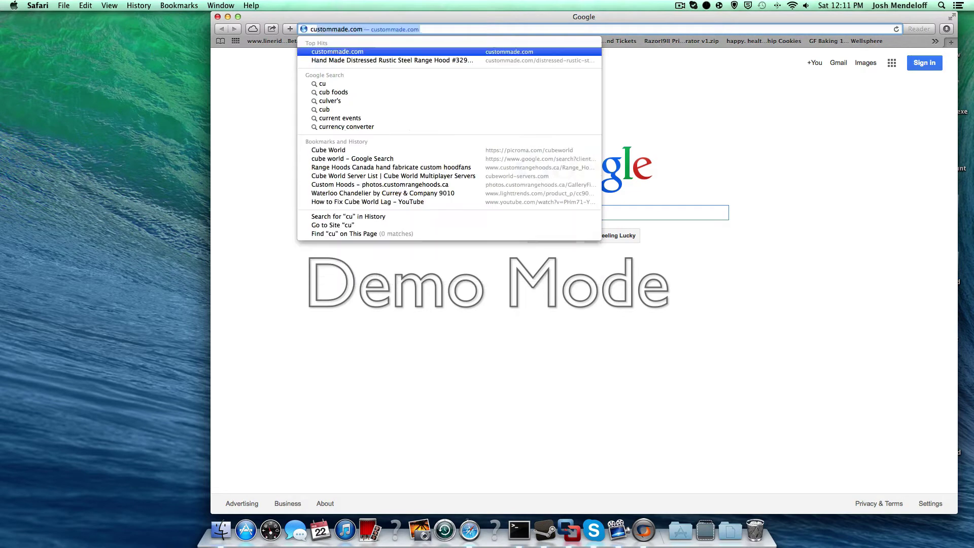
type("ross")
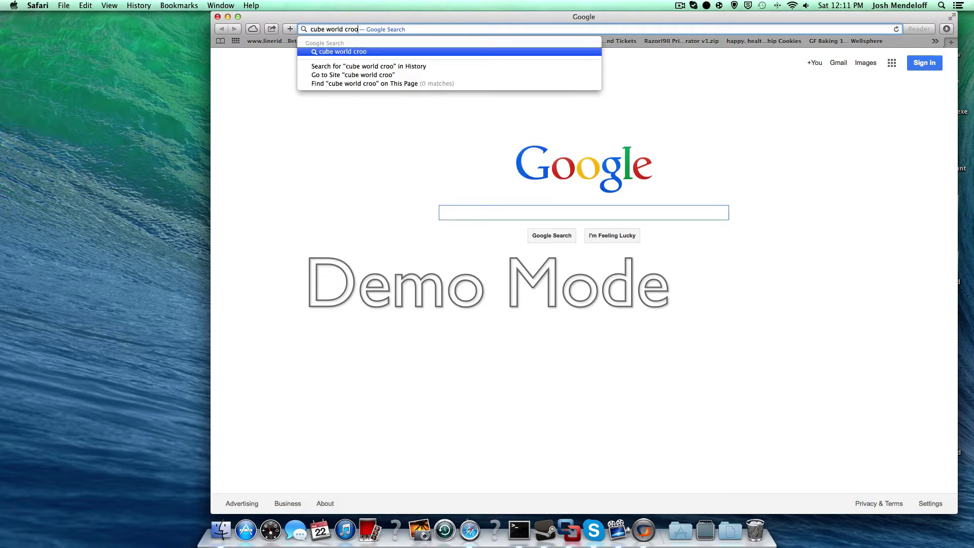
type("over")
key("Return")
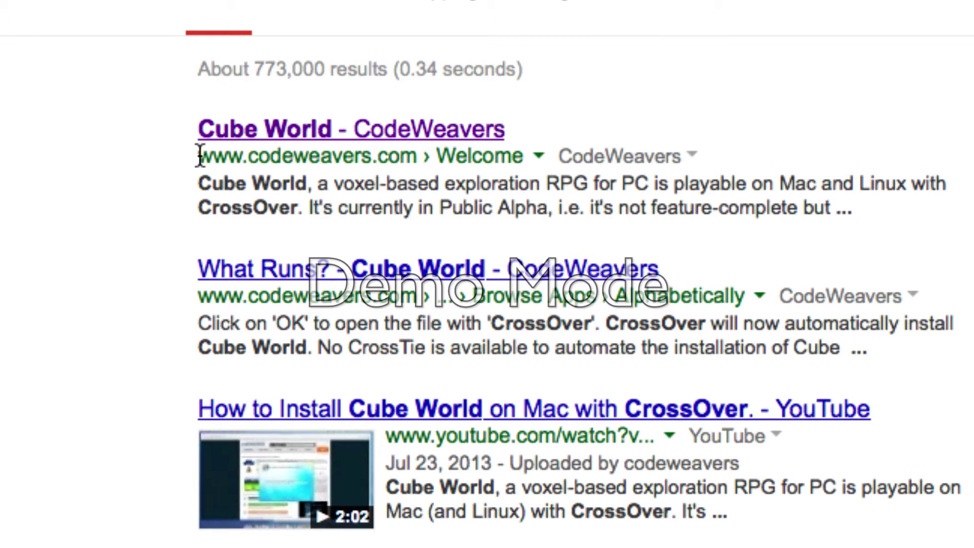
- Open the Cube World - CodeWeavers page and choose Install Cube World Now
left_click_drag(200, 156, 407, 155)
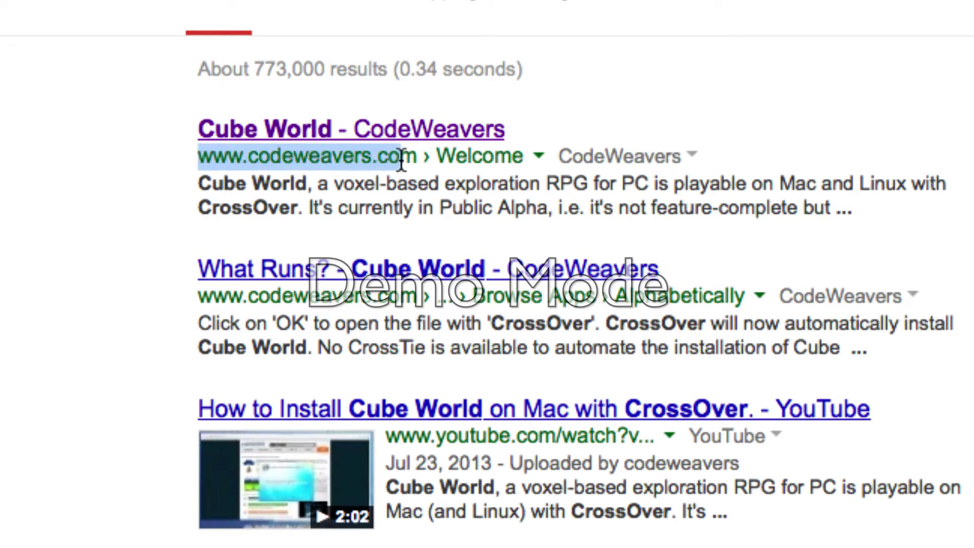
left_click(486, 203)
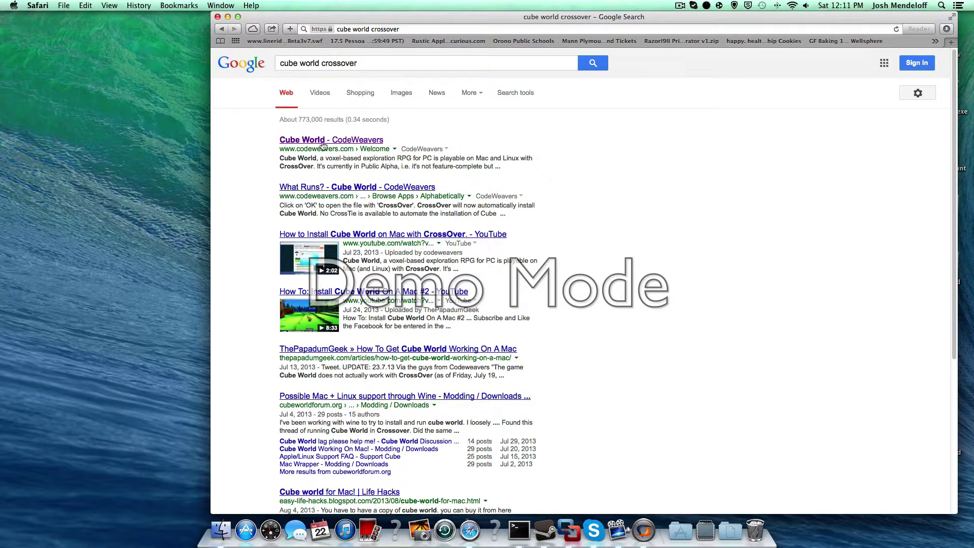
left_click(334, 142)
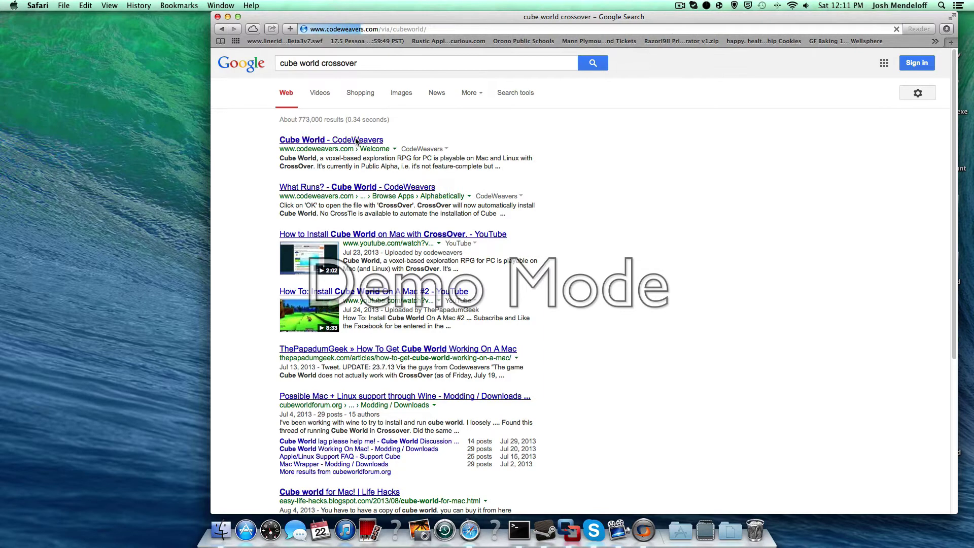
scroll(460, 243, "down", 5)
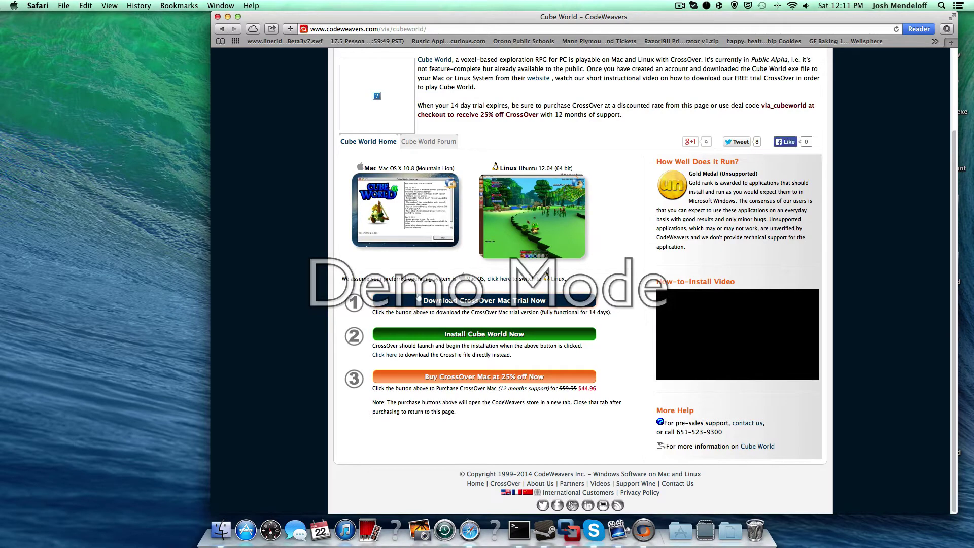
left_click(459, 337)
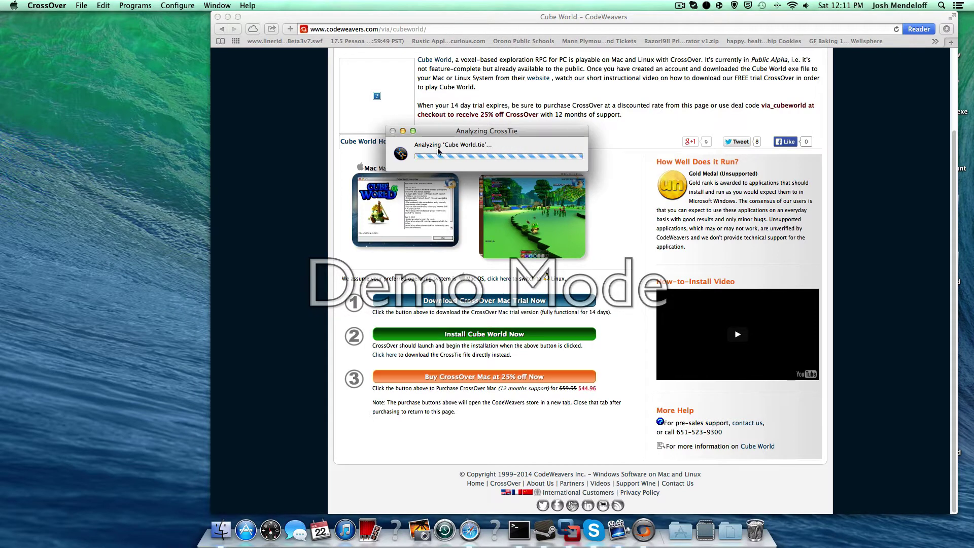
- Hide Safari and point the Cube World install at a new winxp bottle named '123'
left_click(217, 16)
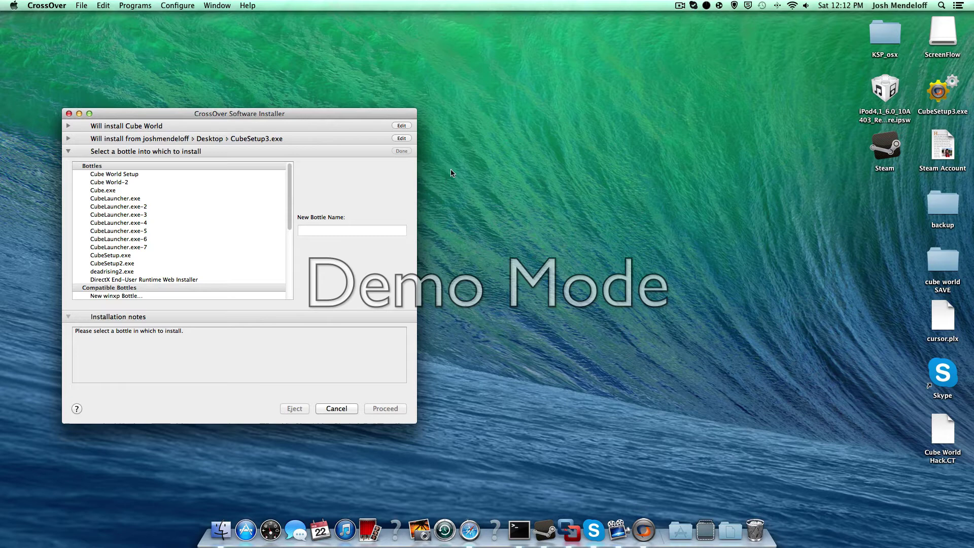
scroll(164, 237, "down", 1)
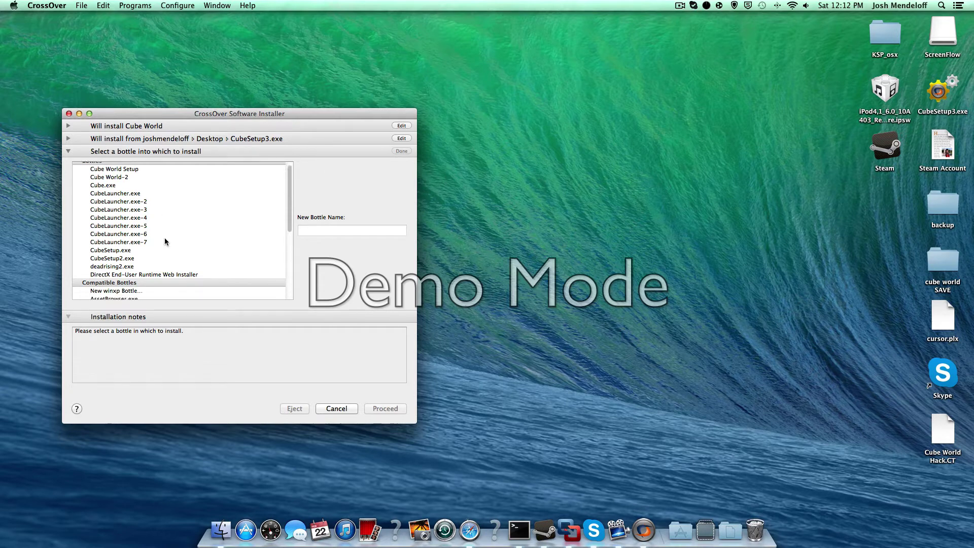
scroll(159, 272, "up", 1)
scroll(156, 277, "down", 1)
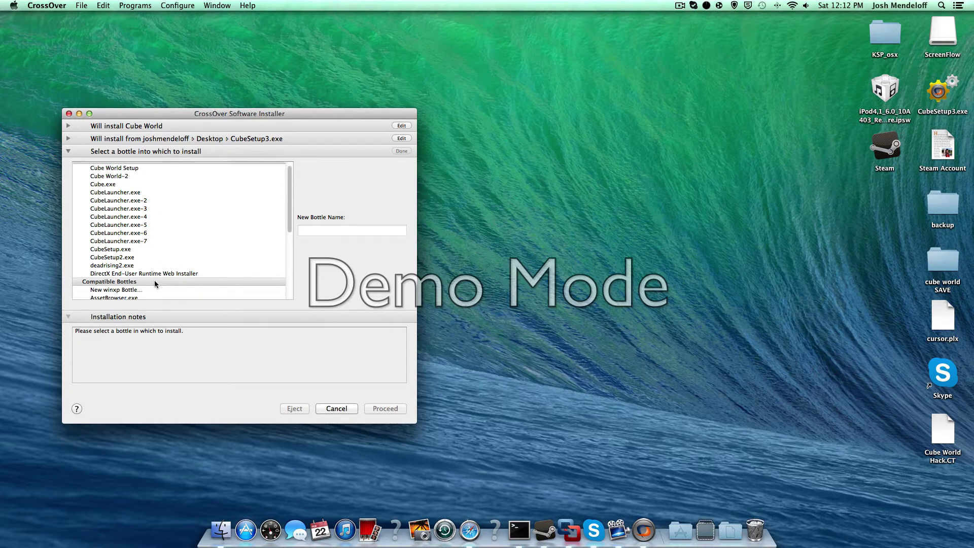
left_click(150, 286)
scroll(173, 280, "down", 3)
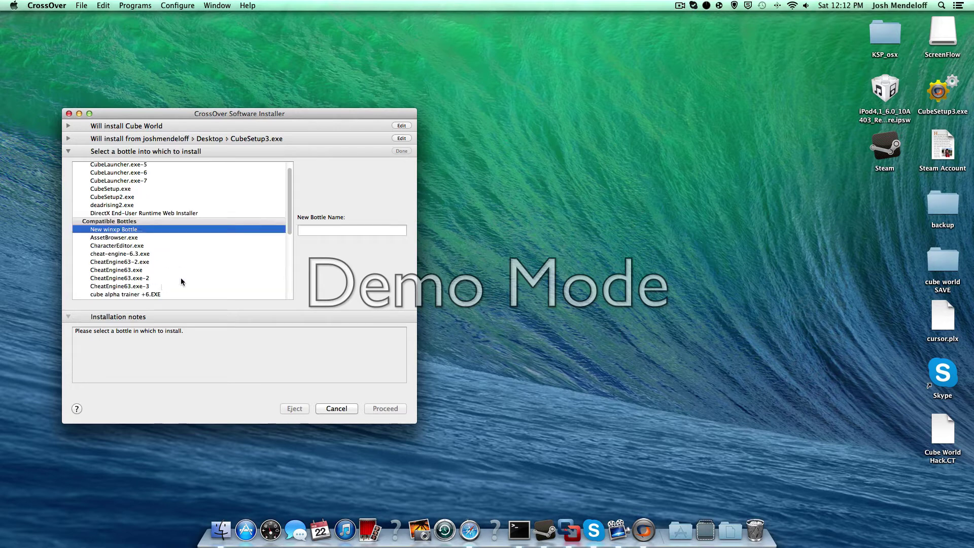
left_click(367, 232)
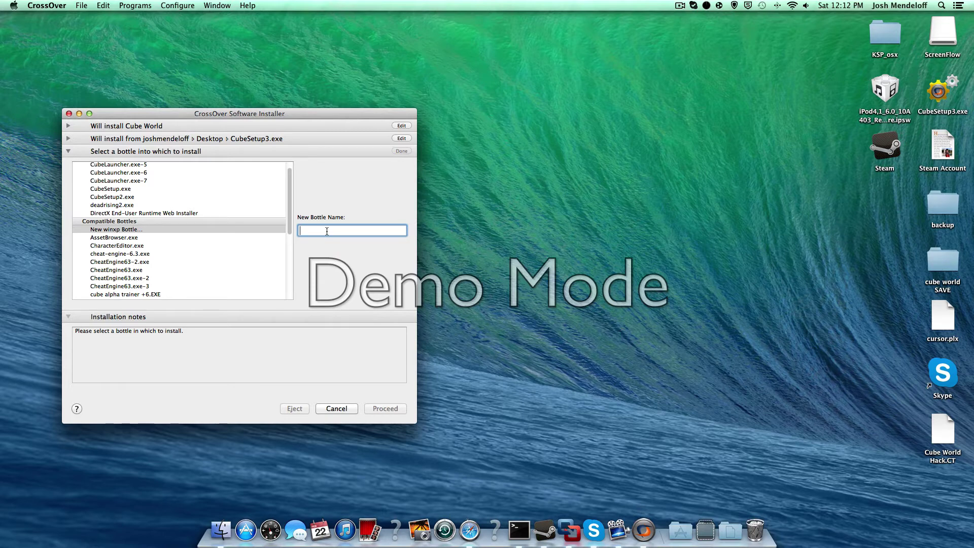
type("123")
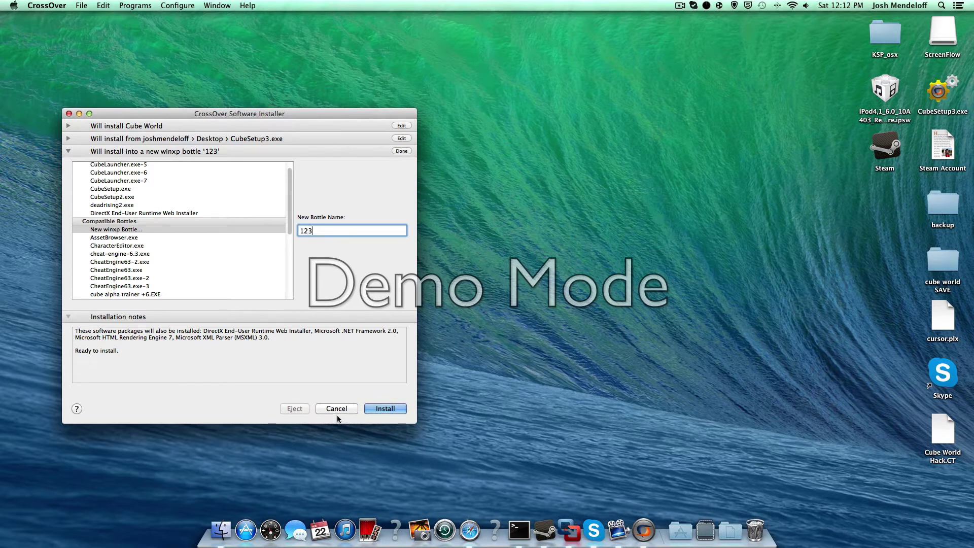
- Close the CrossOver Software Installer window without installing Cube World
left_click(69, 114)
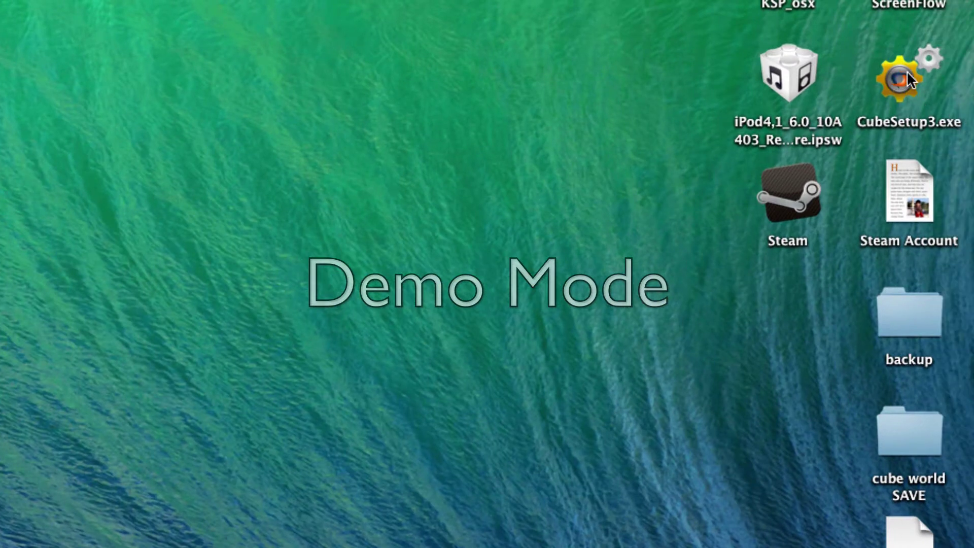
left_click(908, 79)
left_click_drag(849, 51, 956, 96)
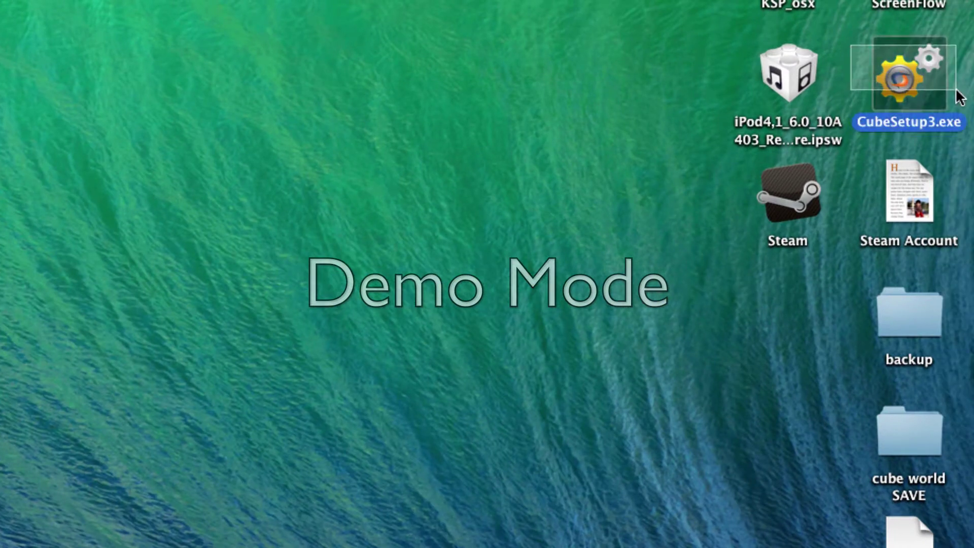
left_click(639, 133)
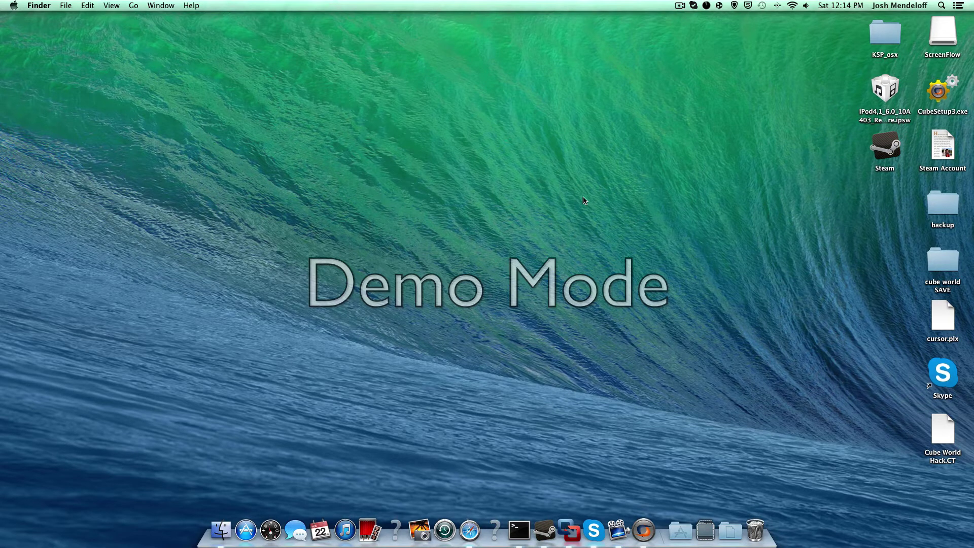
- Open the Cube World game folder under Library > Application Support in a new Finder window
left_click(215, 529)
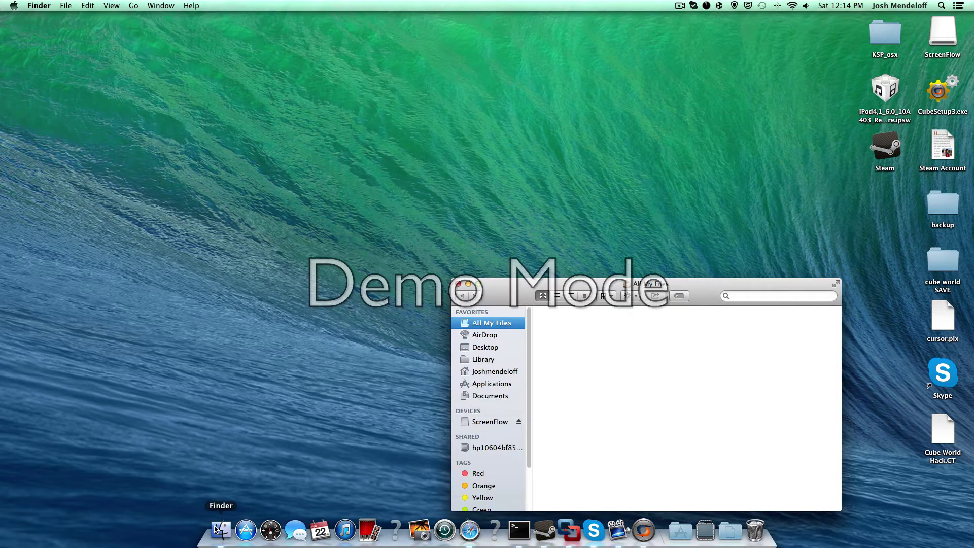
left_click(488, 360)
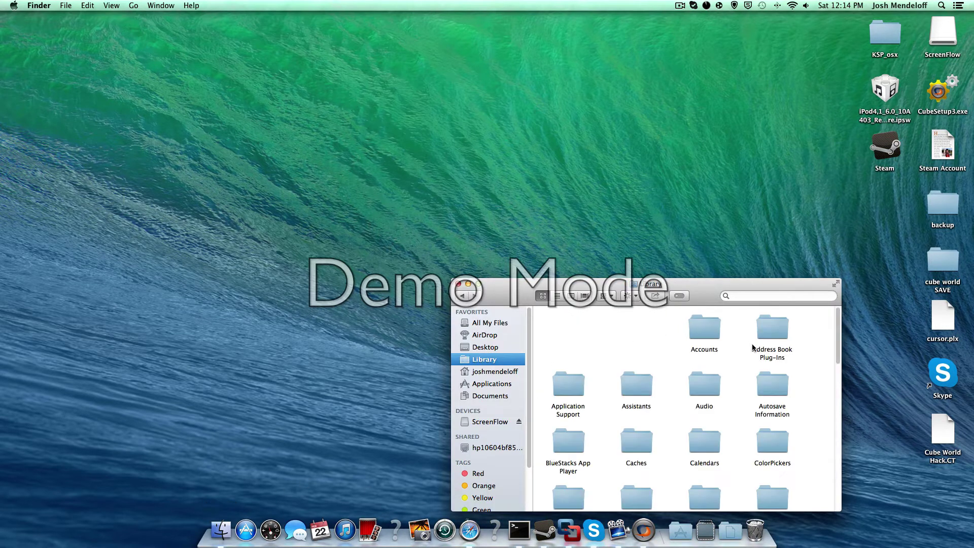
double_click(575, 392)
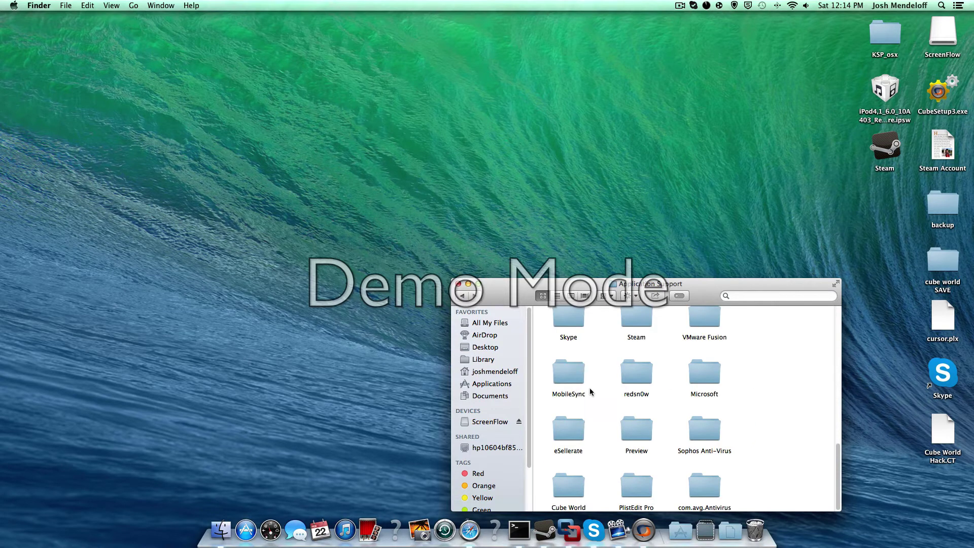
double_click(580, 485)
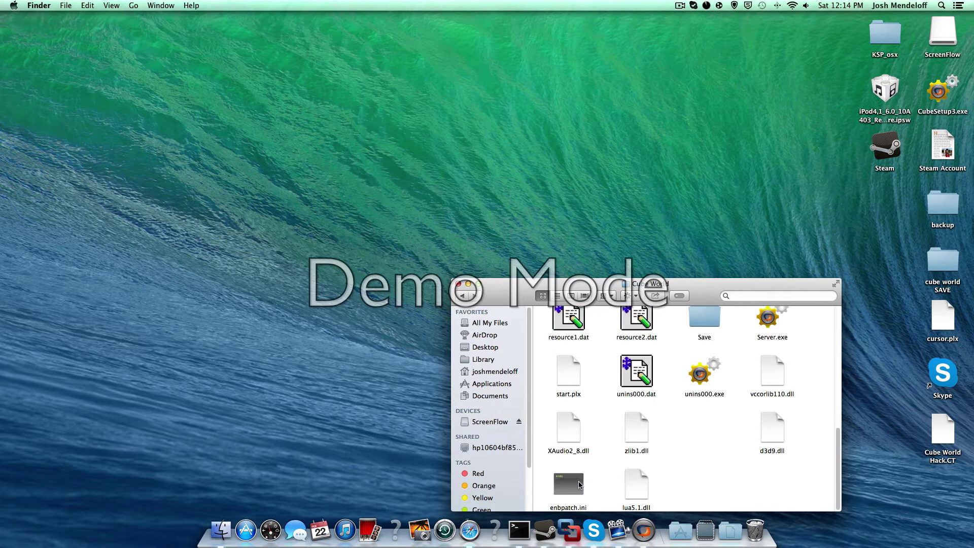
scroll(582, 477, "up", 5)
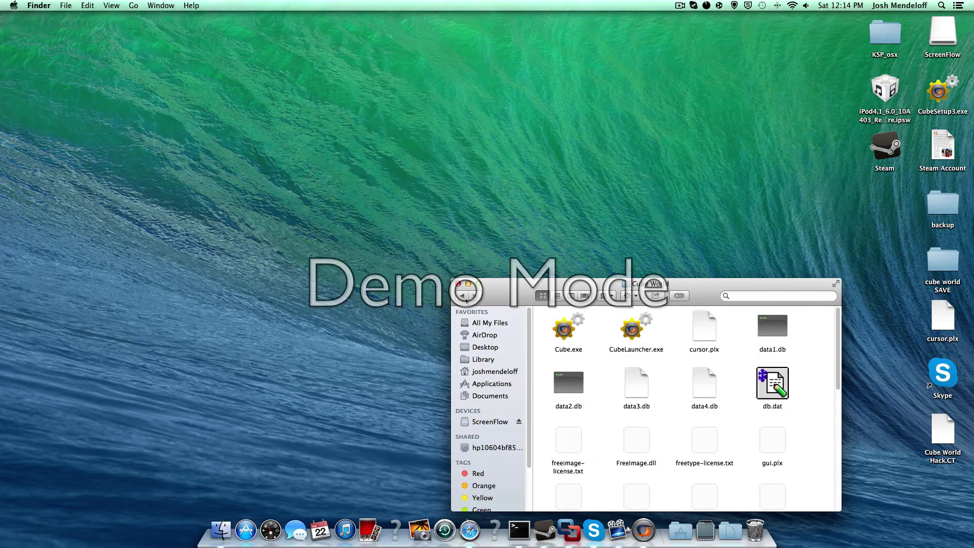
scroll(502, 365, "down", 3)
scroll(609, 406, "down", 10)
scroll(612, 419, "up", 5)
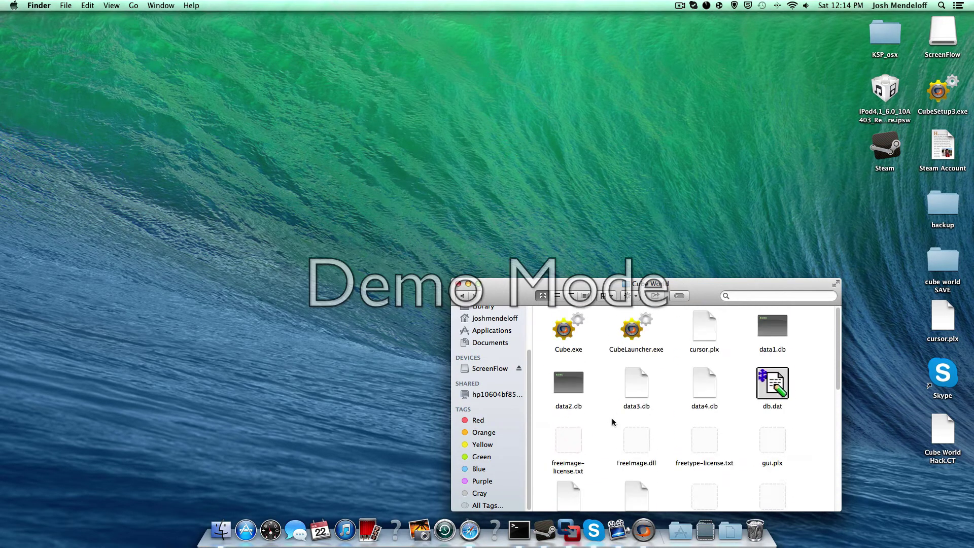
scroll(613, 422, "down", 5)
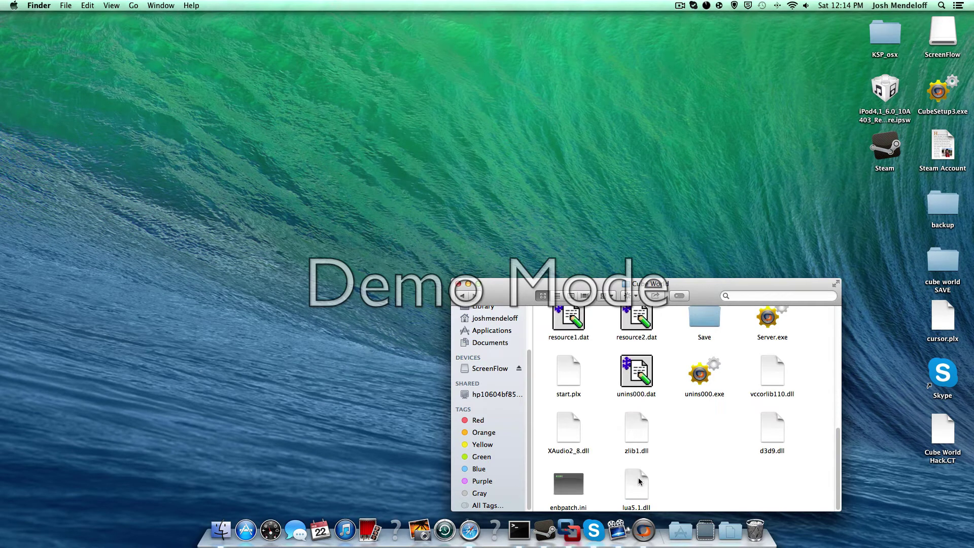
- Clean Up the Cube World folder's icons and scroll back to the top of the grid
right_click(666, 458)
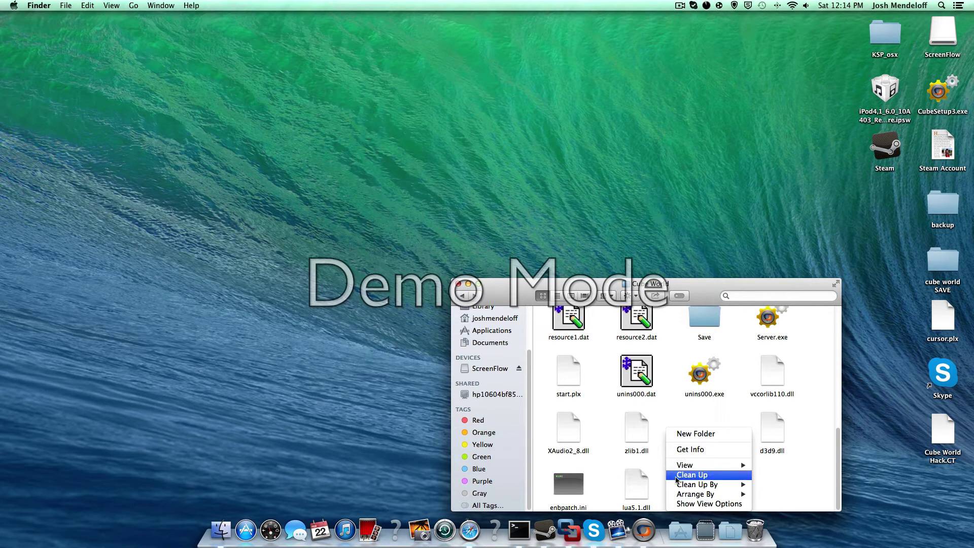
left_click(692, 475)
scroll(675, 479, "up", 3)
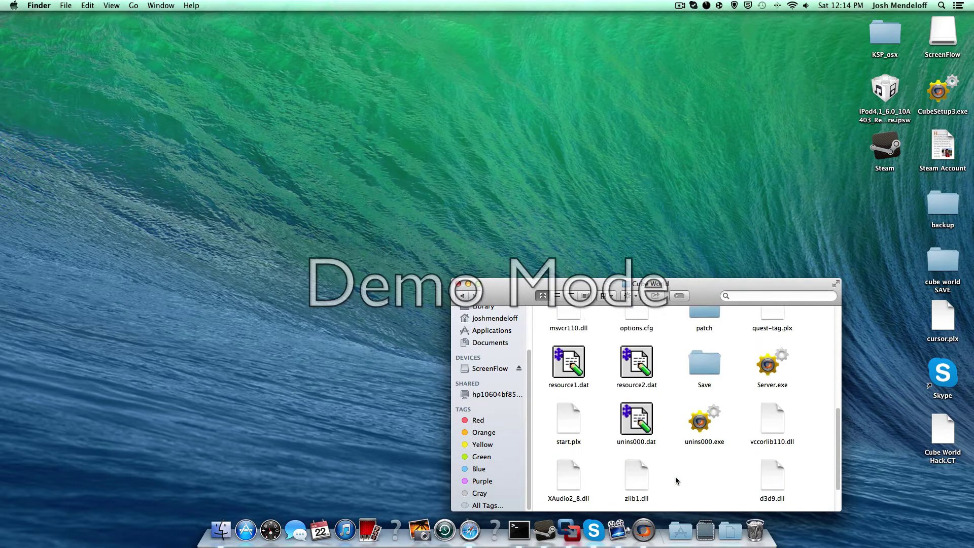
scroll(675, 477, "up", 5)
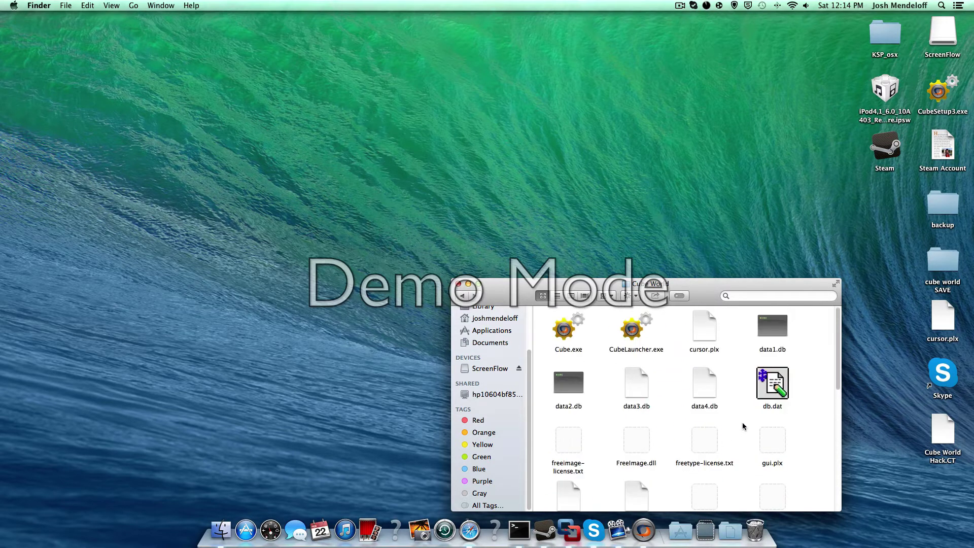
left_click(702, 435)
left_click(746, 437)
- Run a Finder filename search for 'cube world' and launch Cube World (Cube World Setup)
left_click(464, 297)
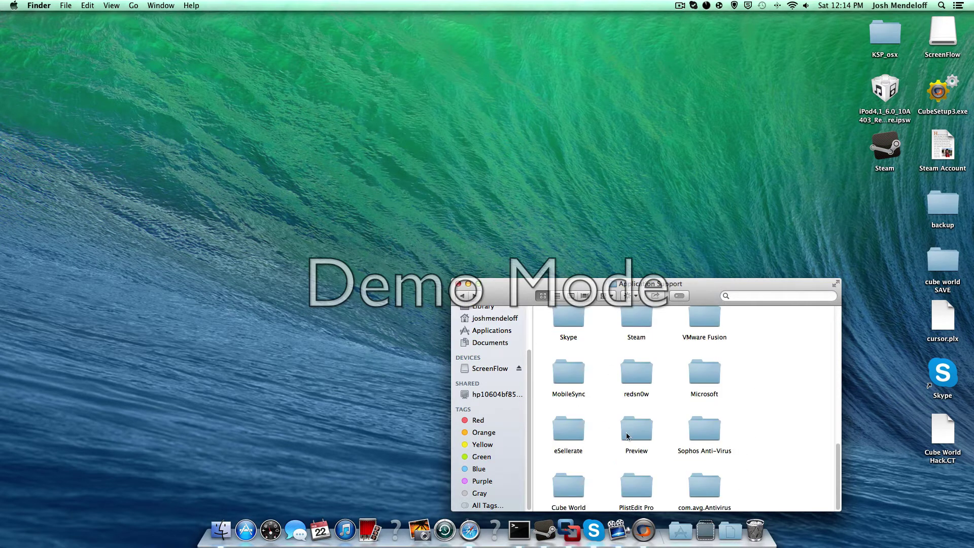
left_click(767, 297)
type("c")
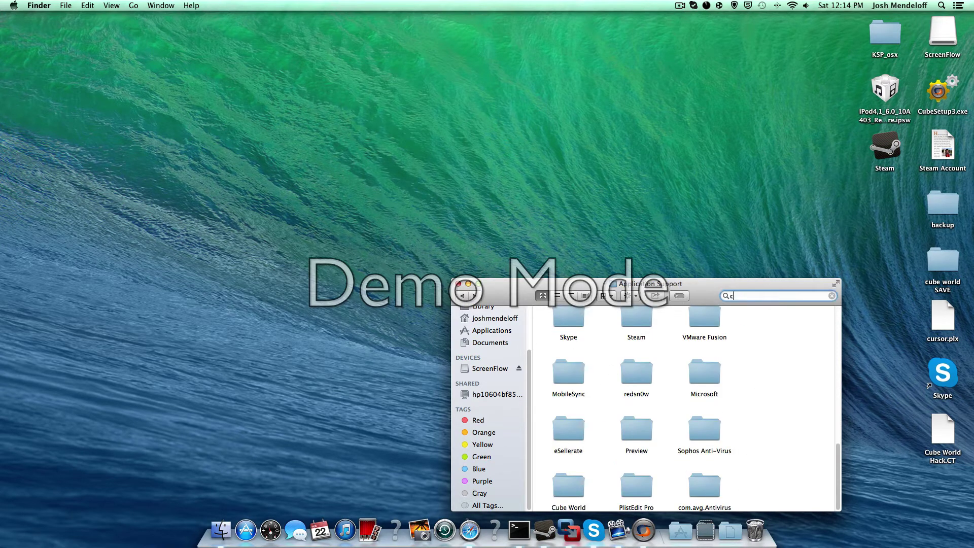
type("ube wrlorld")
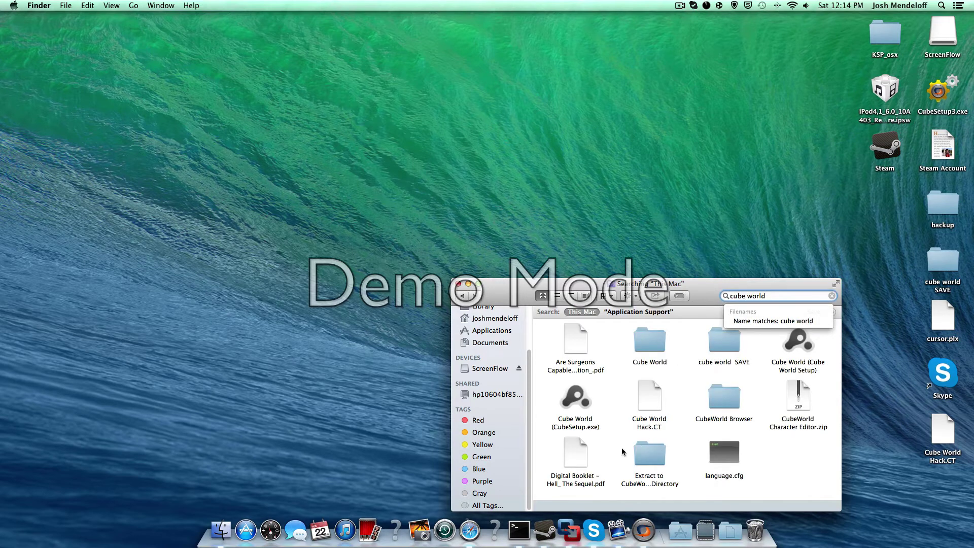
left_click(767, 379)
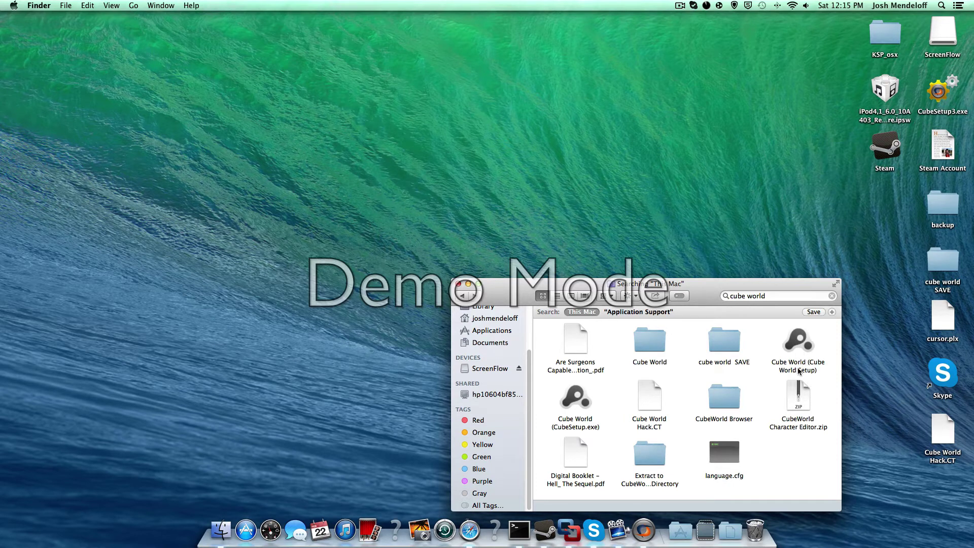
double_click(809, 349)
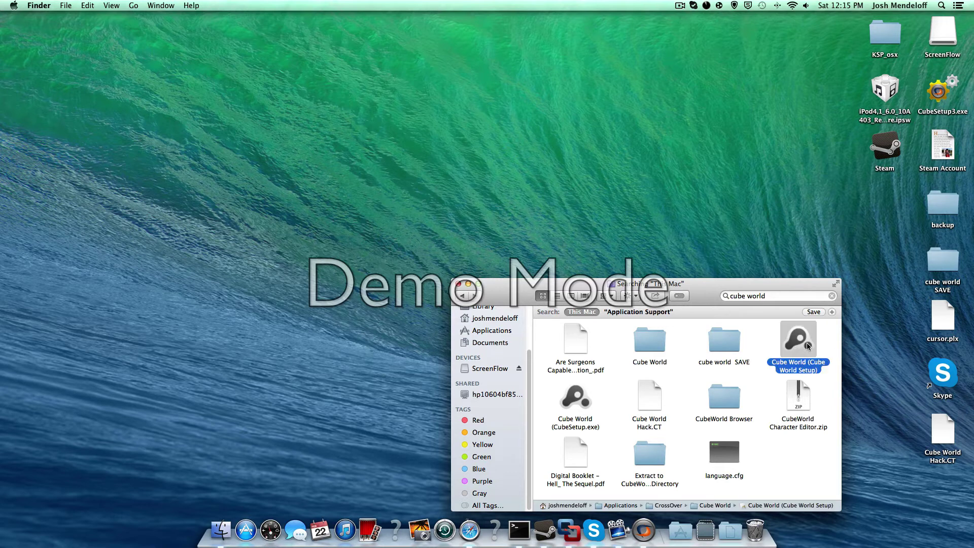
- Close the Finder search window and start Cube World with Play in the updated launcher
left_click(458, 283)
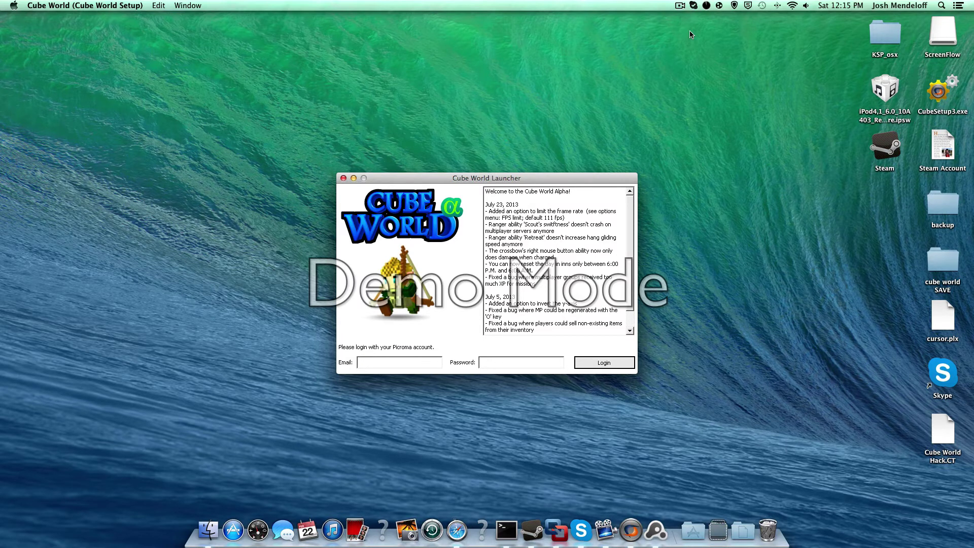
left_click(680, 6)
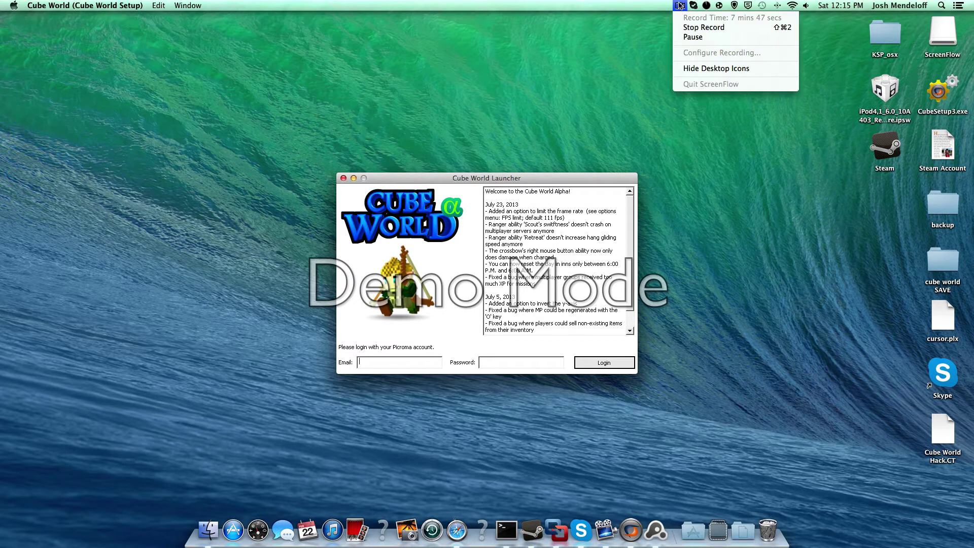
left_click(685, 39)
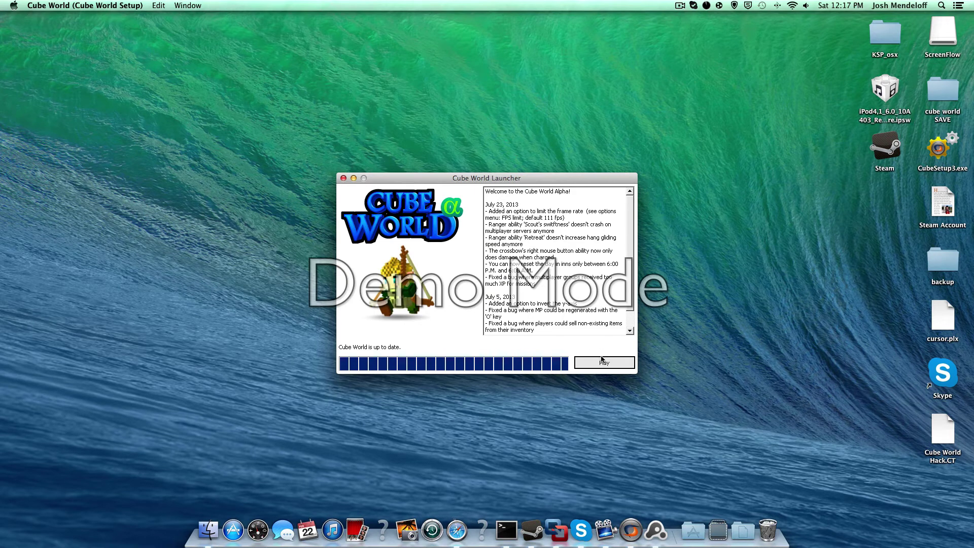
left_click(602, 362)
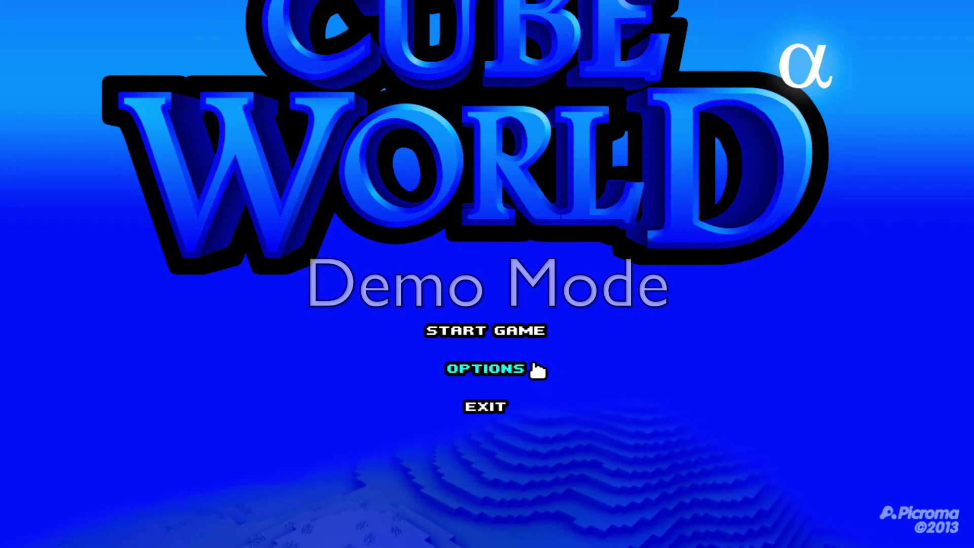
- Confirm Cube World's fullscreen 1280 x 720 display options, then exit the game
left_click(512, 371)
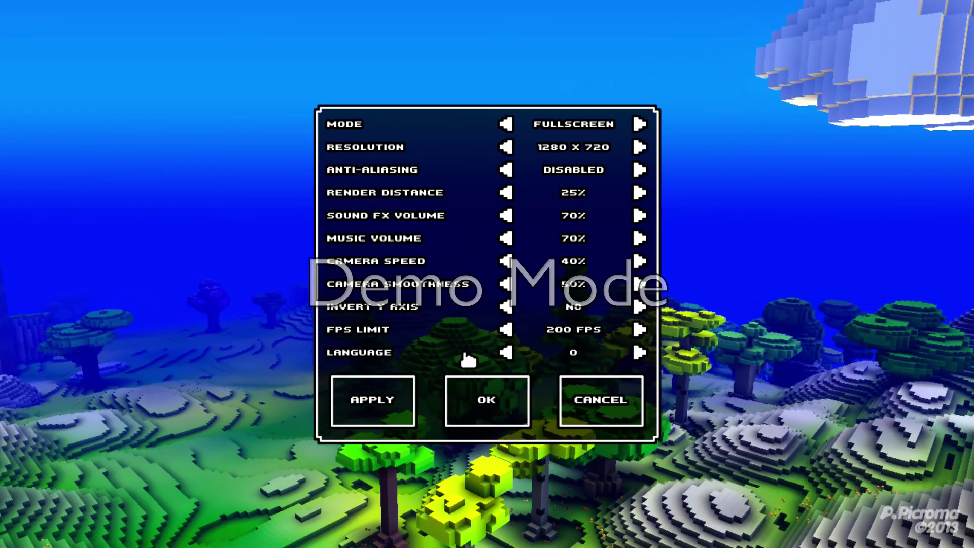
left_click(502, 406)
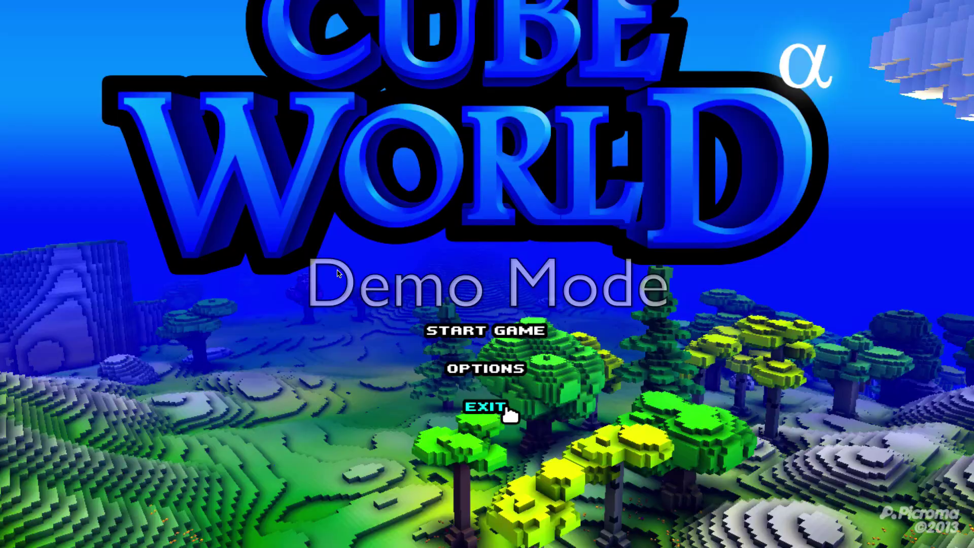
left_click(506, 408)
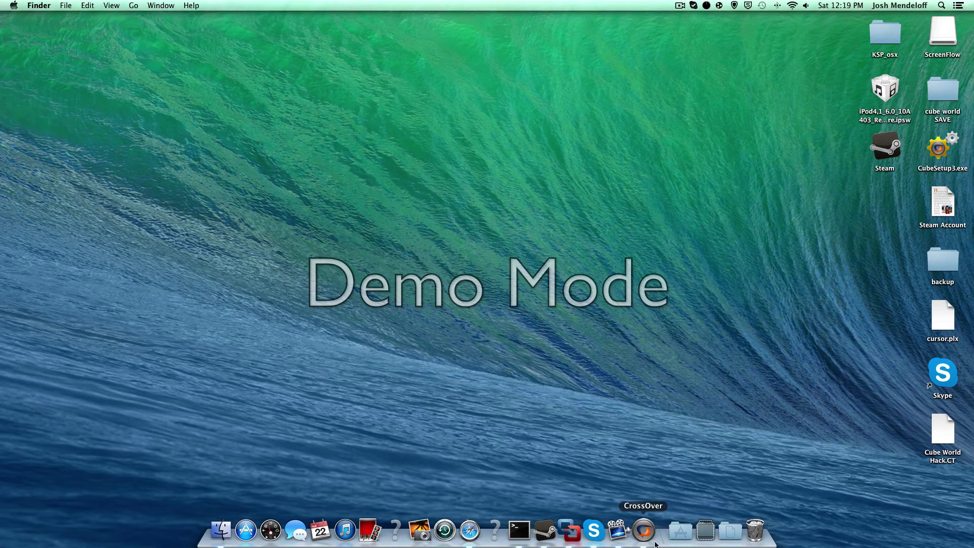
right_click(644, 530)
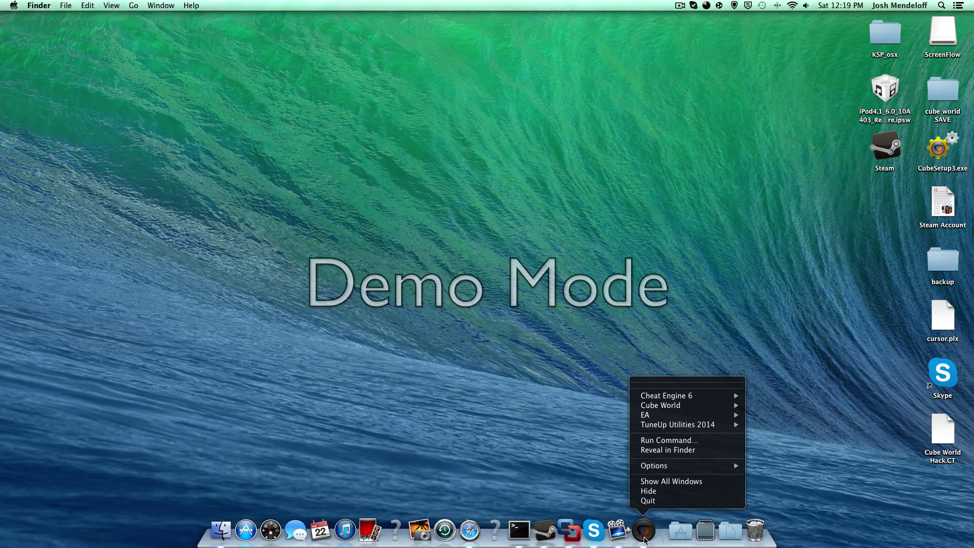
mouse_move(700, 406)
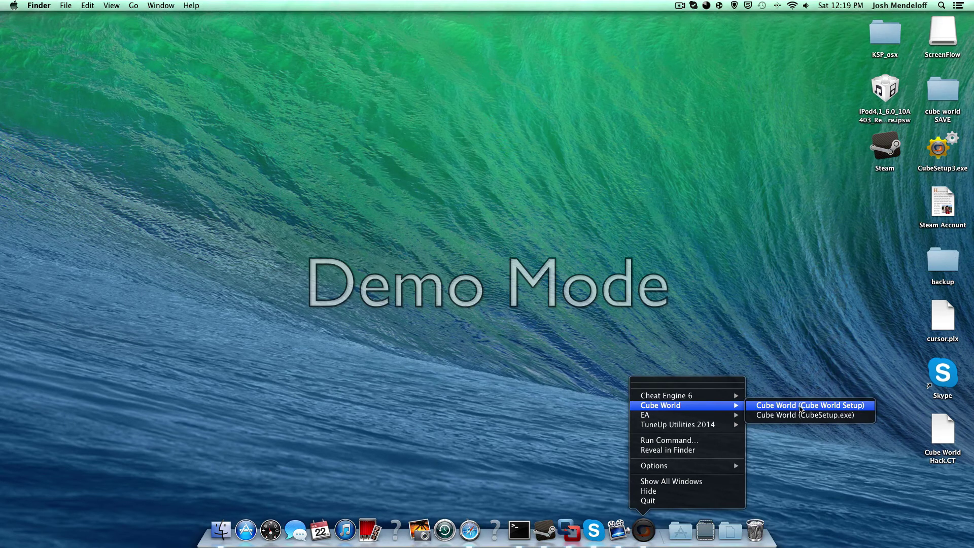
left_click(602, 501)
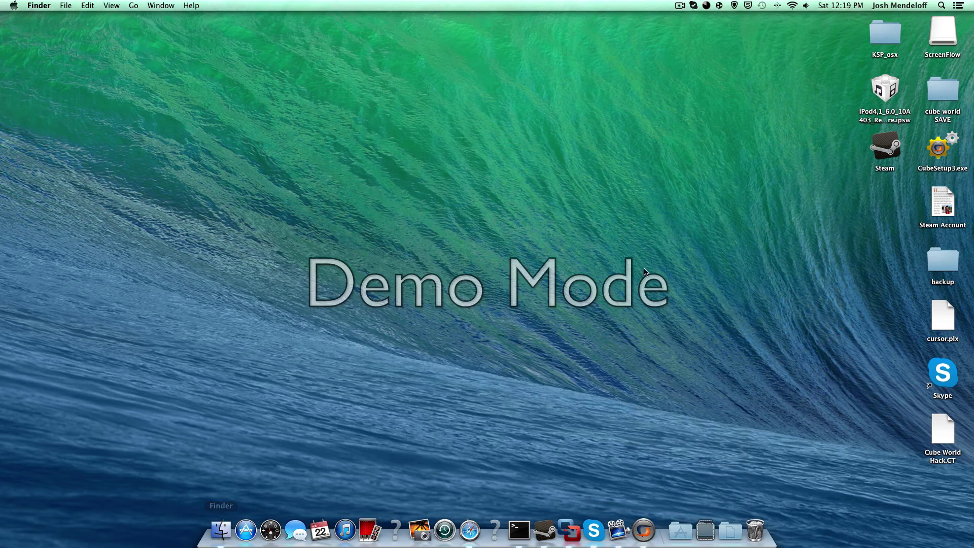
left_click(749, 296)
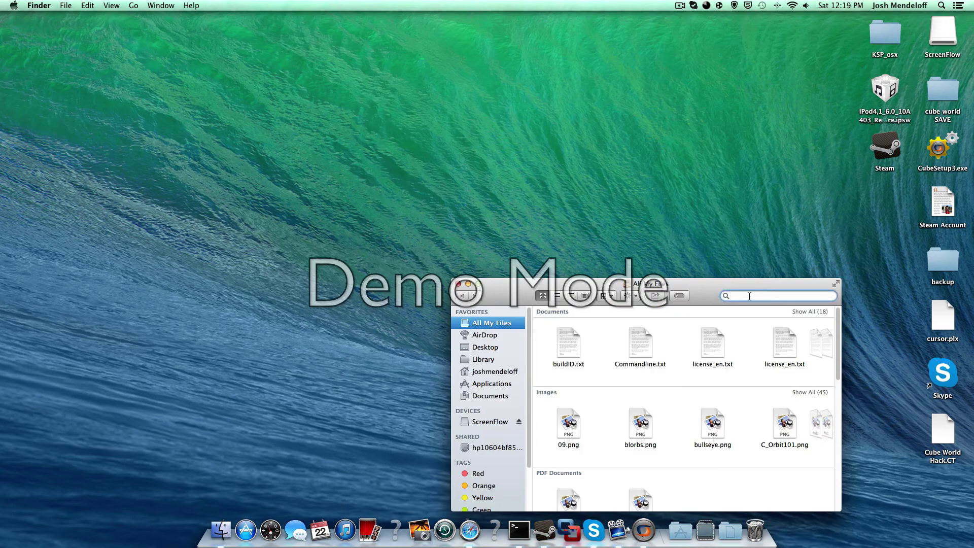
type("cube w")
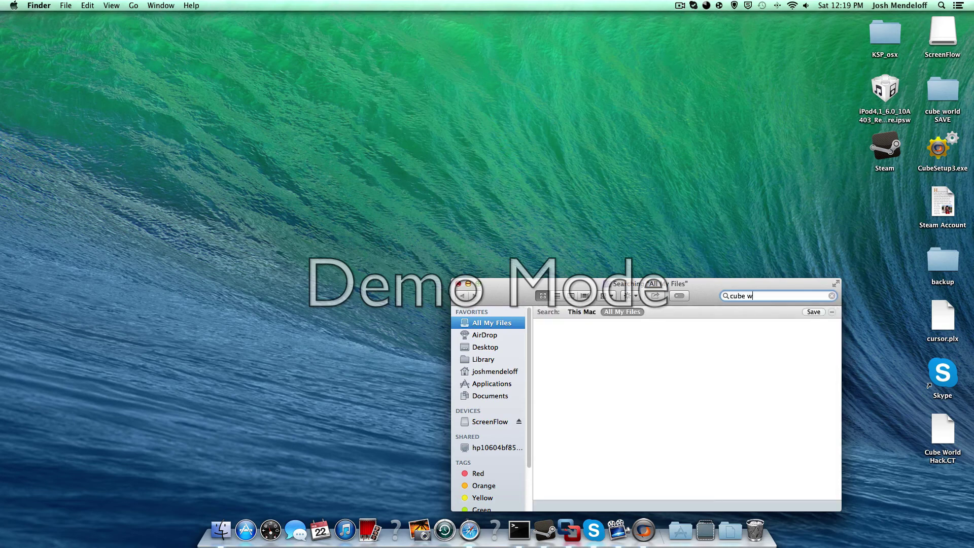
type("orld")
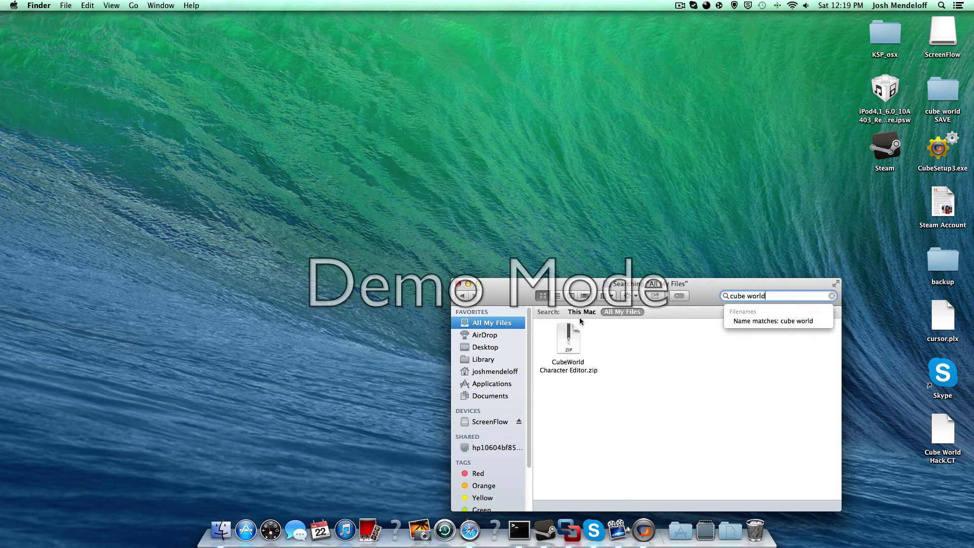
left_click(581, 312)
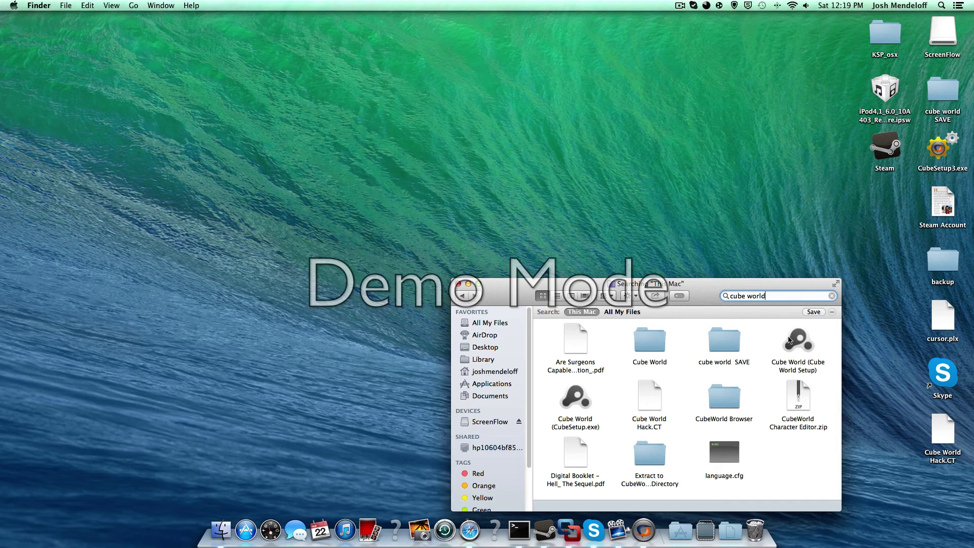
double_click(640, 339)
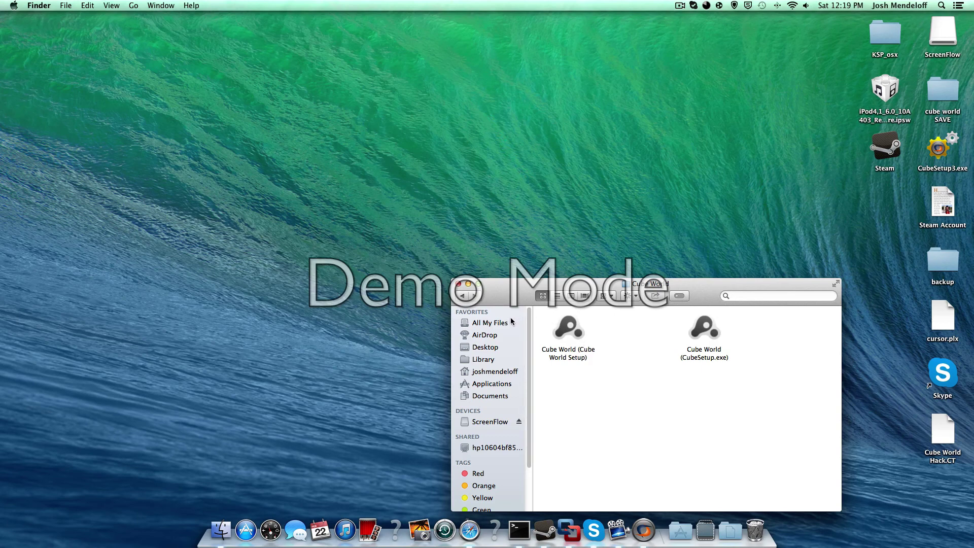
left_click(458, 284)
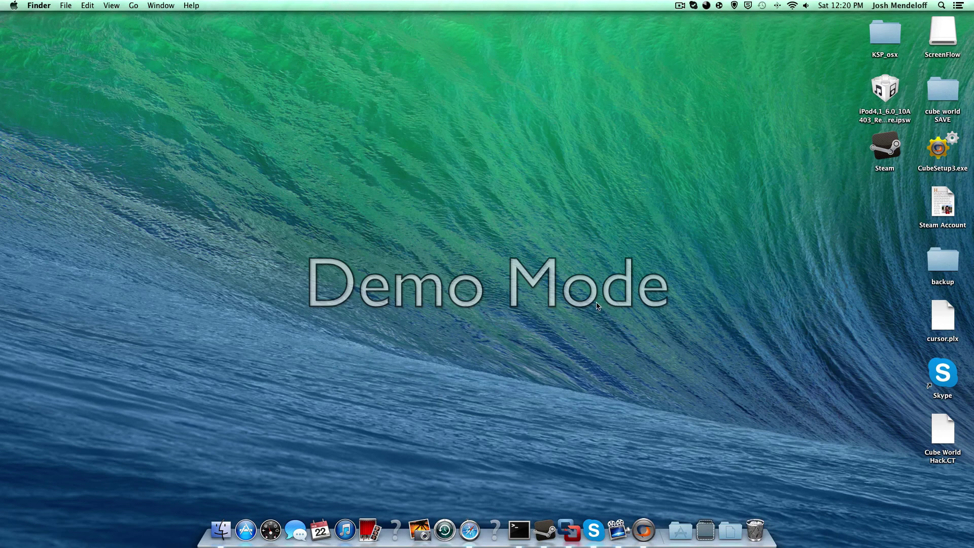
left_click(681, 6)
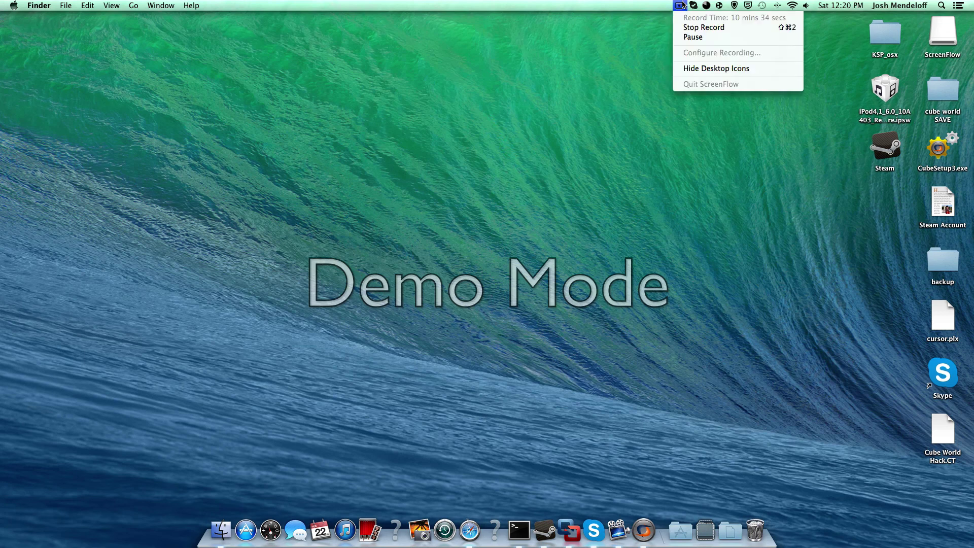
key("Down")
key("Down")
key("Return")
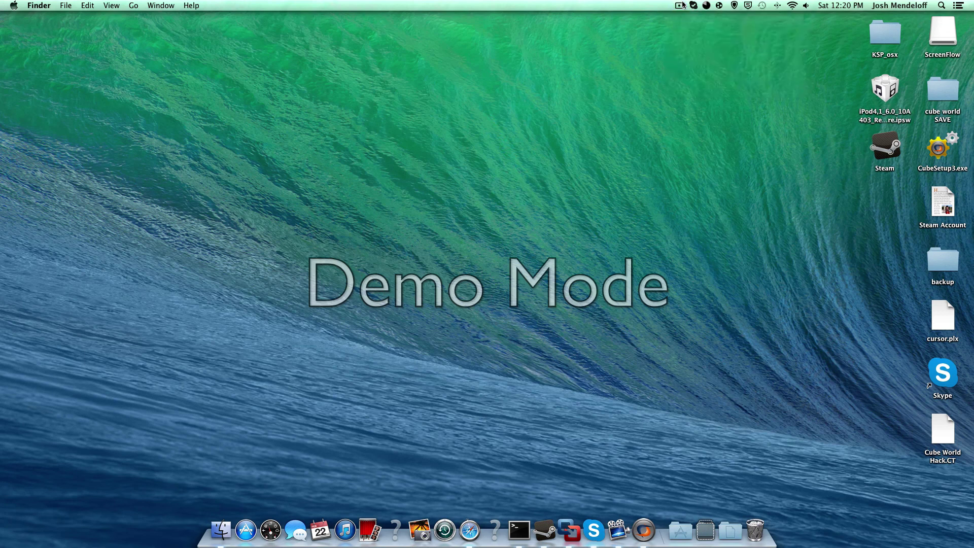